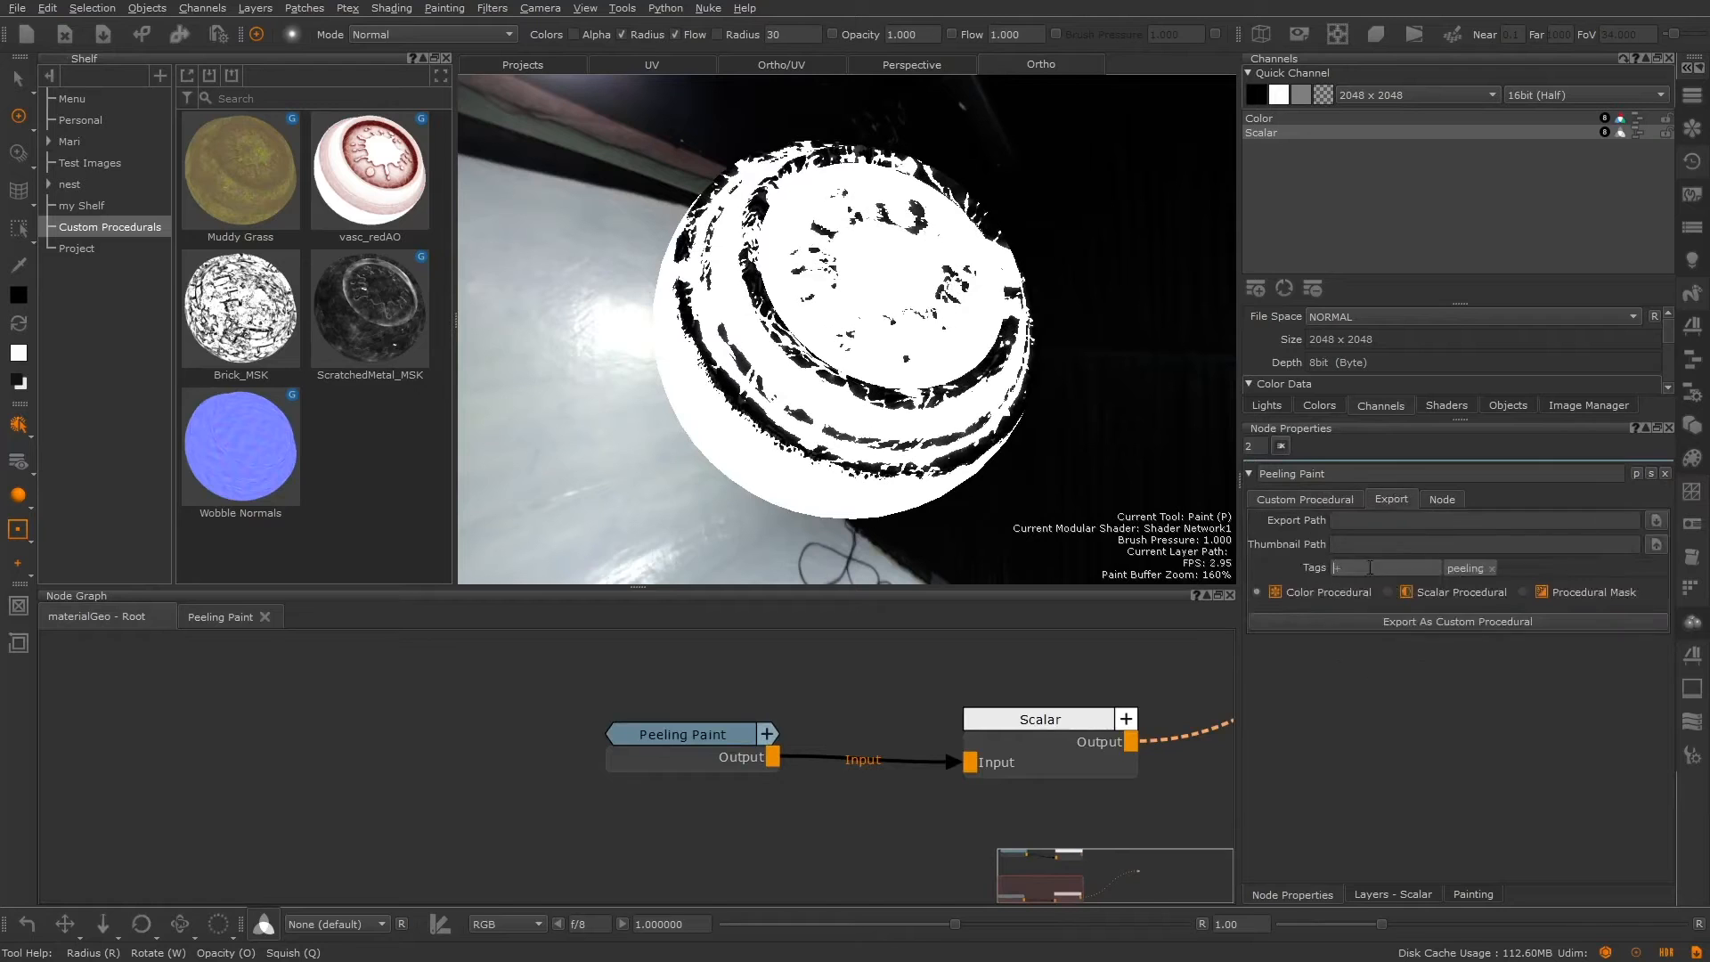
Export the Peeling Paint group as a custom procedural of the Procedural Mask type.
left_click(1554, 621)
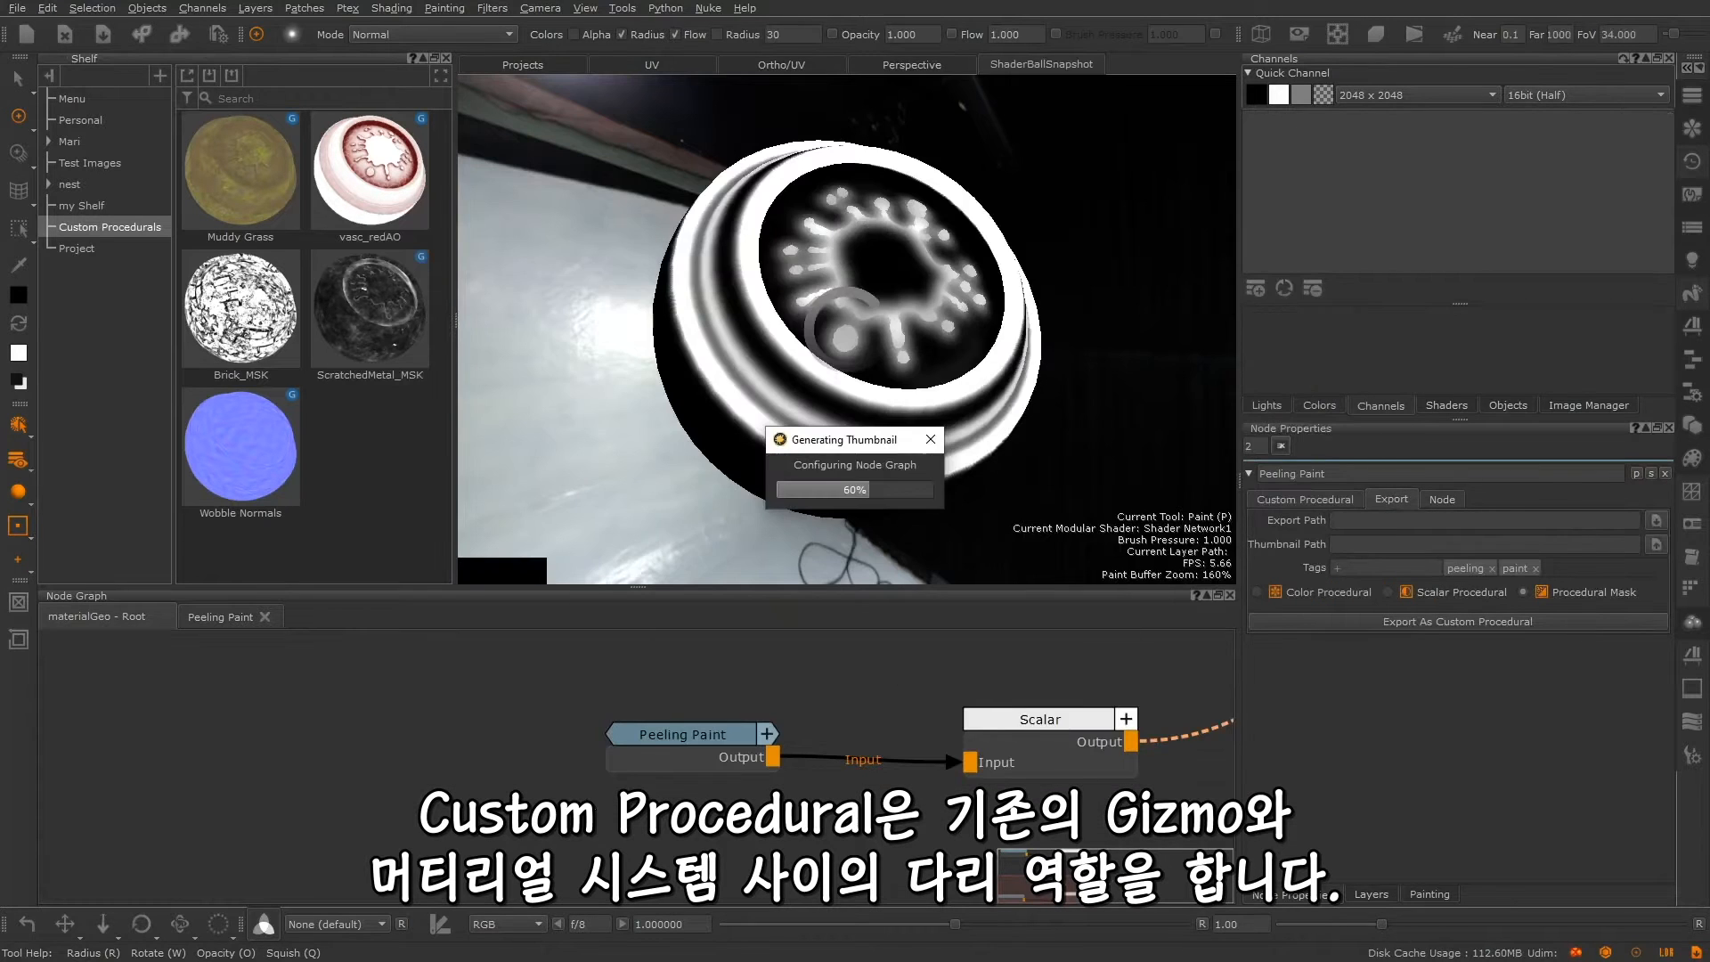
mouse_move(374, 445)
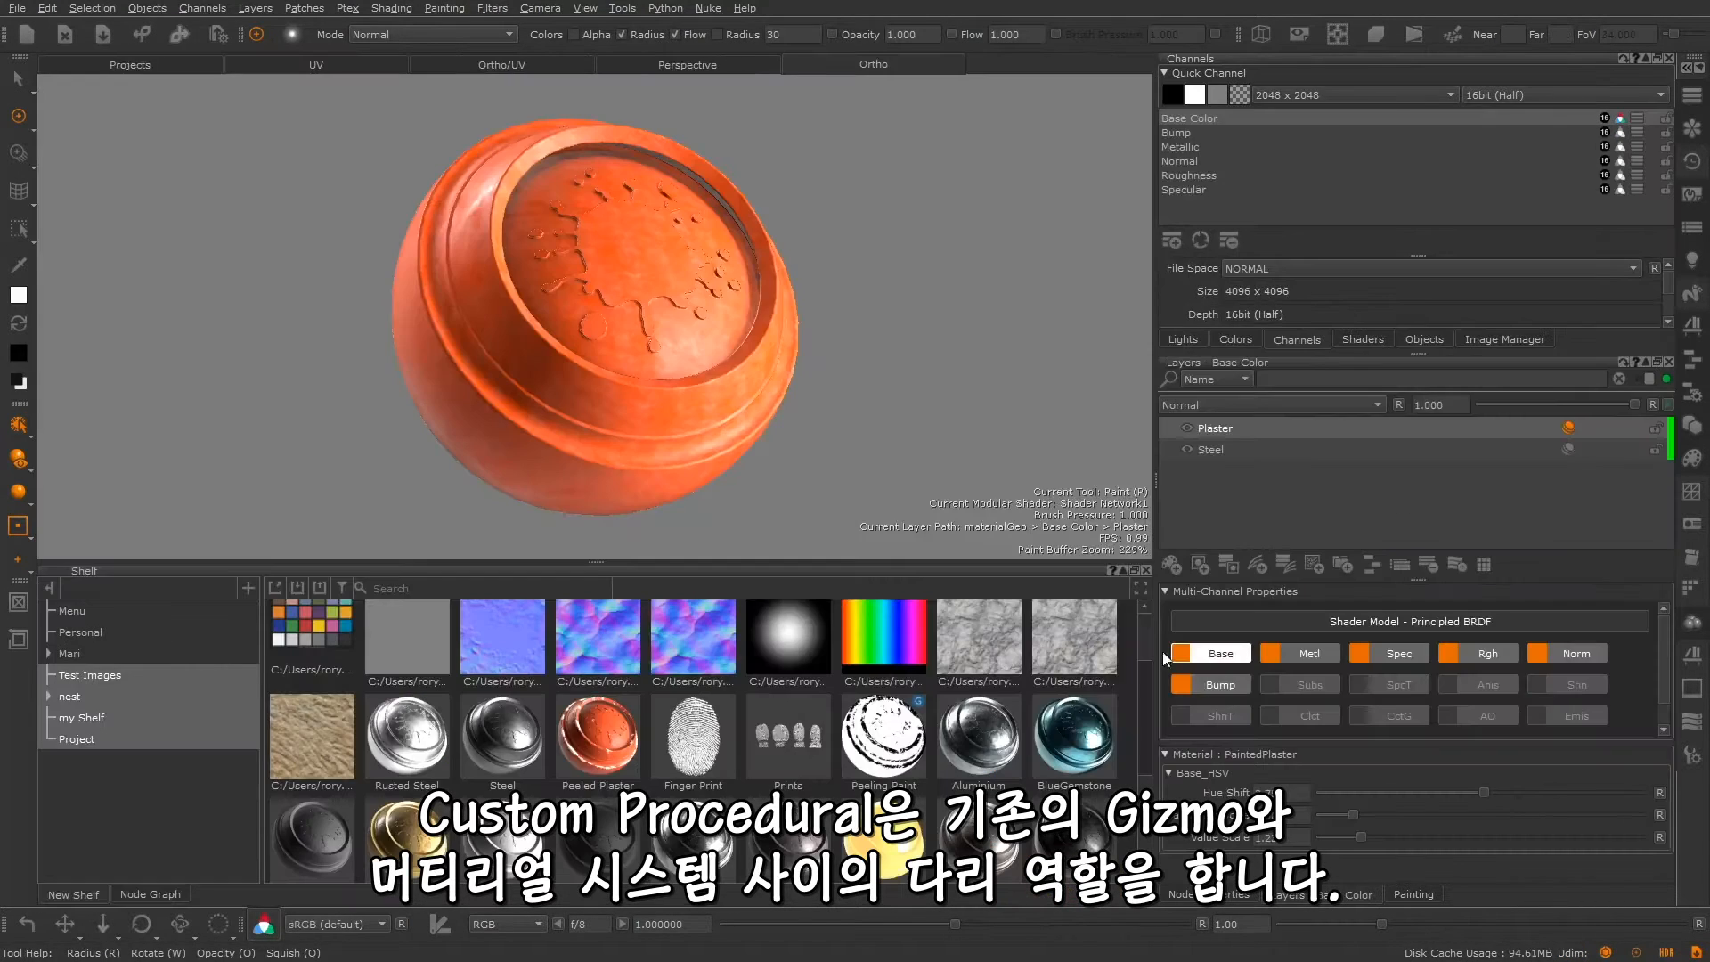
Apply the Peeling Paint procedural from the shelf as the Plaster layer's mask, reduce its pattern Size to 0.220 and adjust its spread.
mouse_move(880, 737)
left_mouse_down()
mouse_move(1299, 488)
mouse_move(1311, 424)
mouse_move(1290, 429)
left_mouse_up()
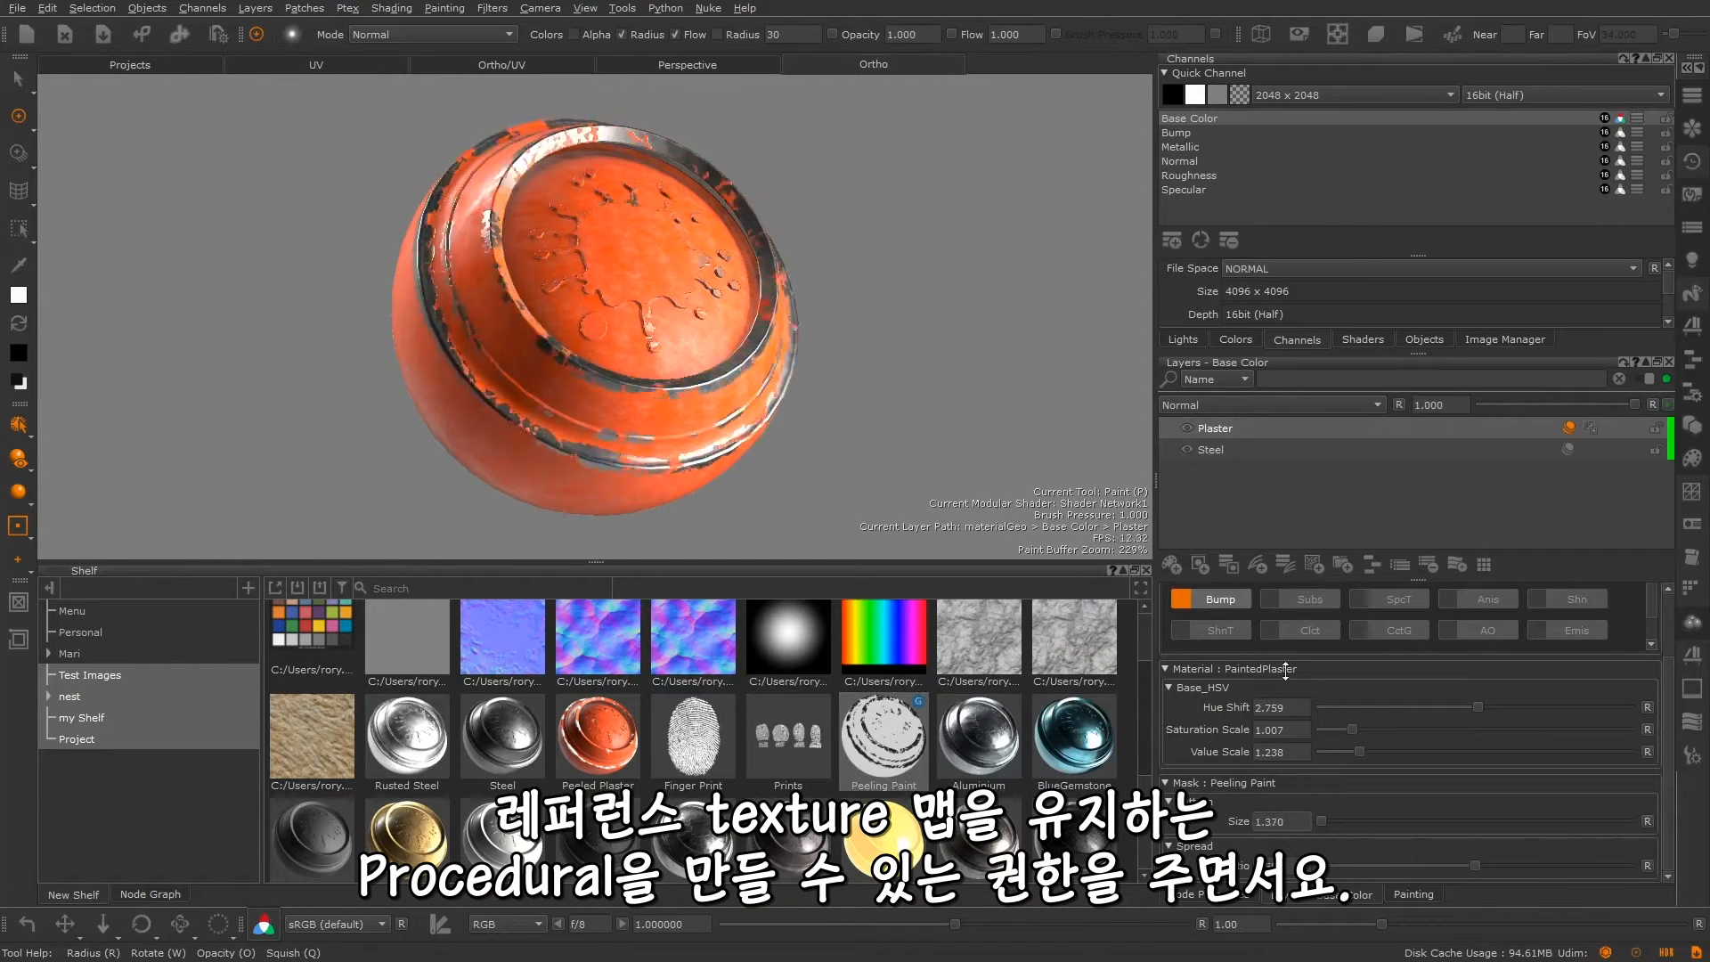
left_click_drag(1266, 830, 1256, 821)
left_click_drag(1427, 866, 1460, 866)
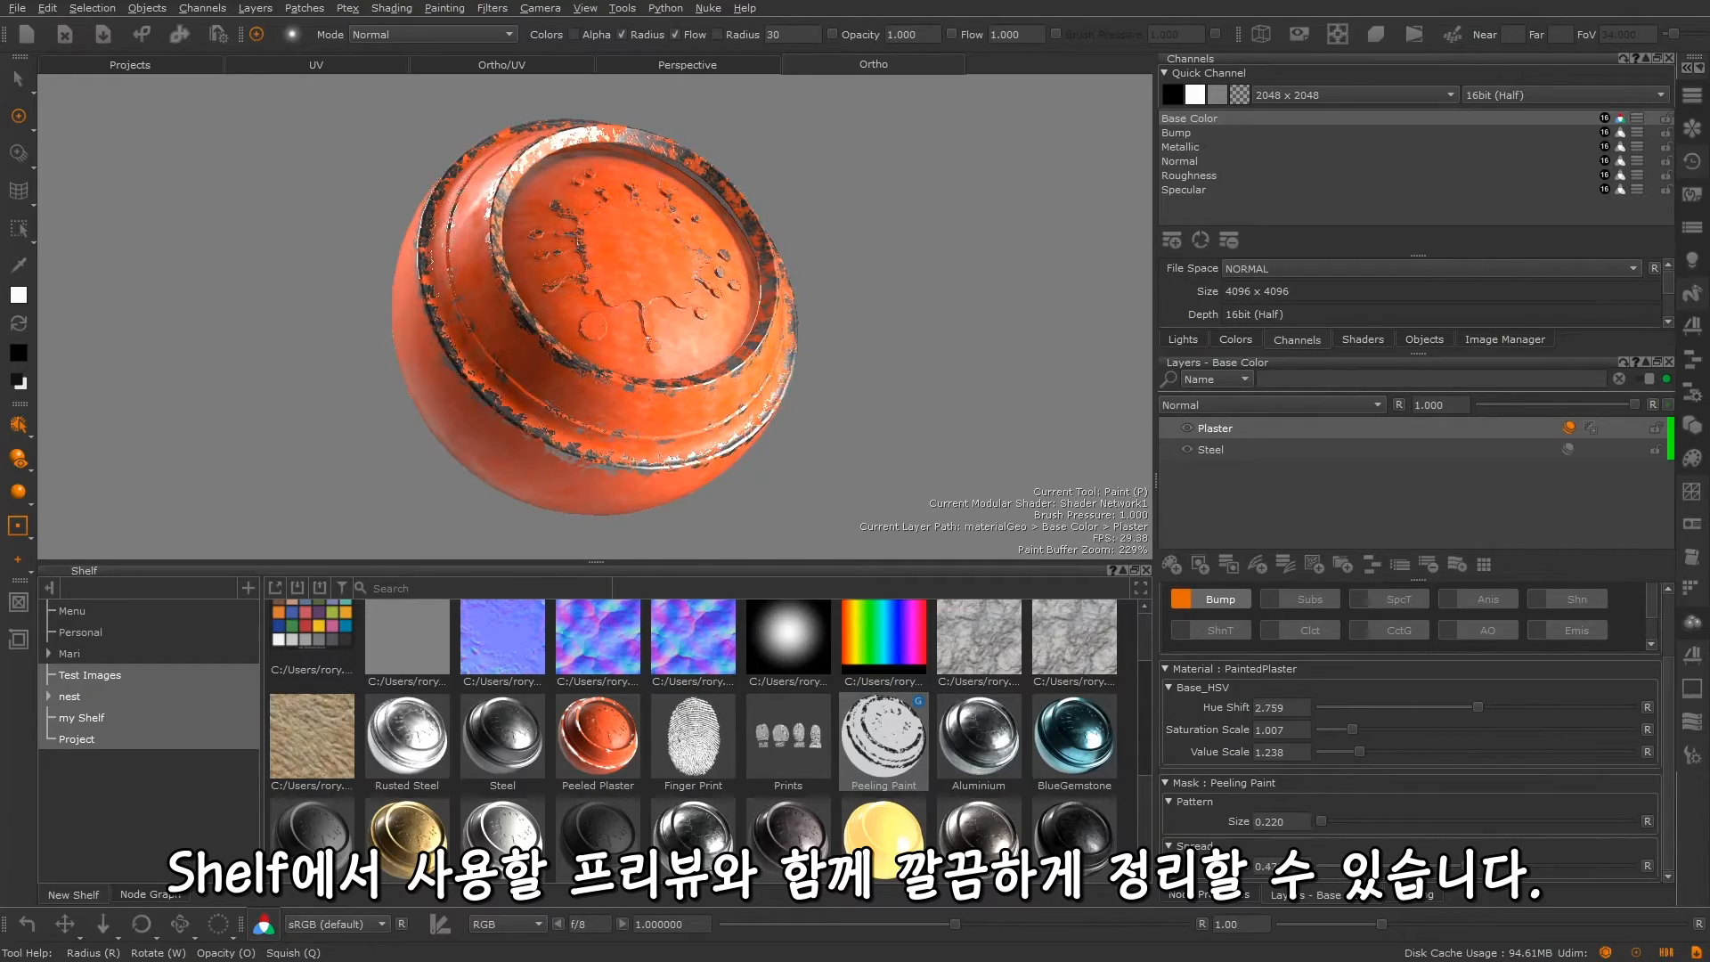
right_click_drag(800, 473, 900, 508, "alt")
middle_click_drag(356, 419, 599, 347, "alt")
right_click_drag(600, 348, 682, 415, "alt")
left_click_drag(681, 415, 791, 420, "alt")
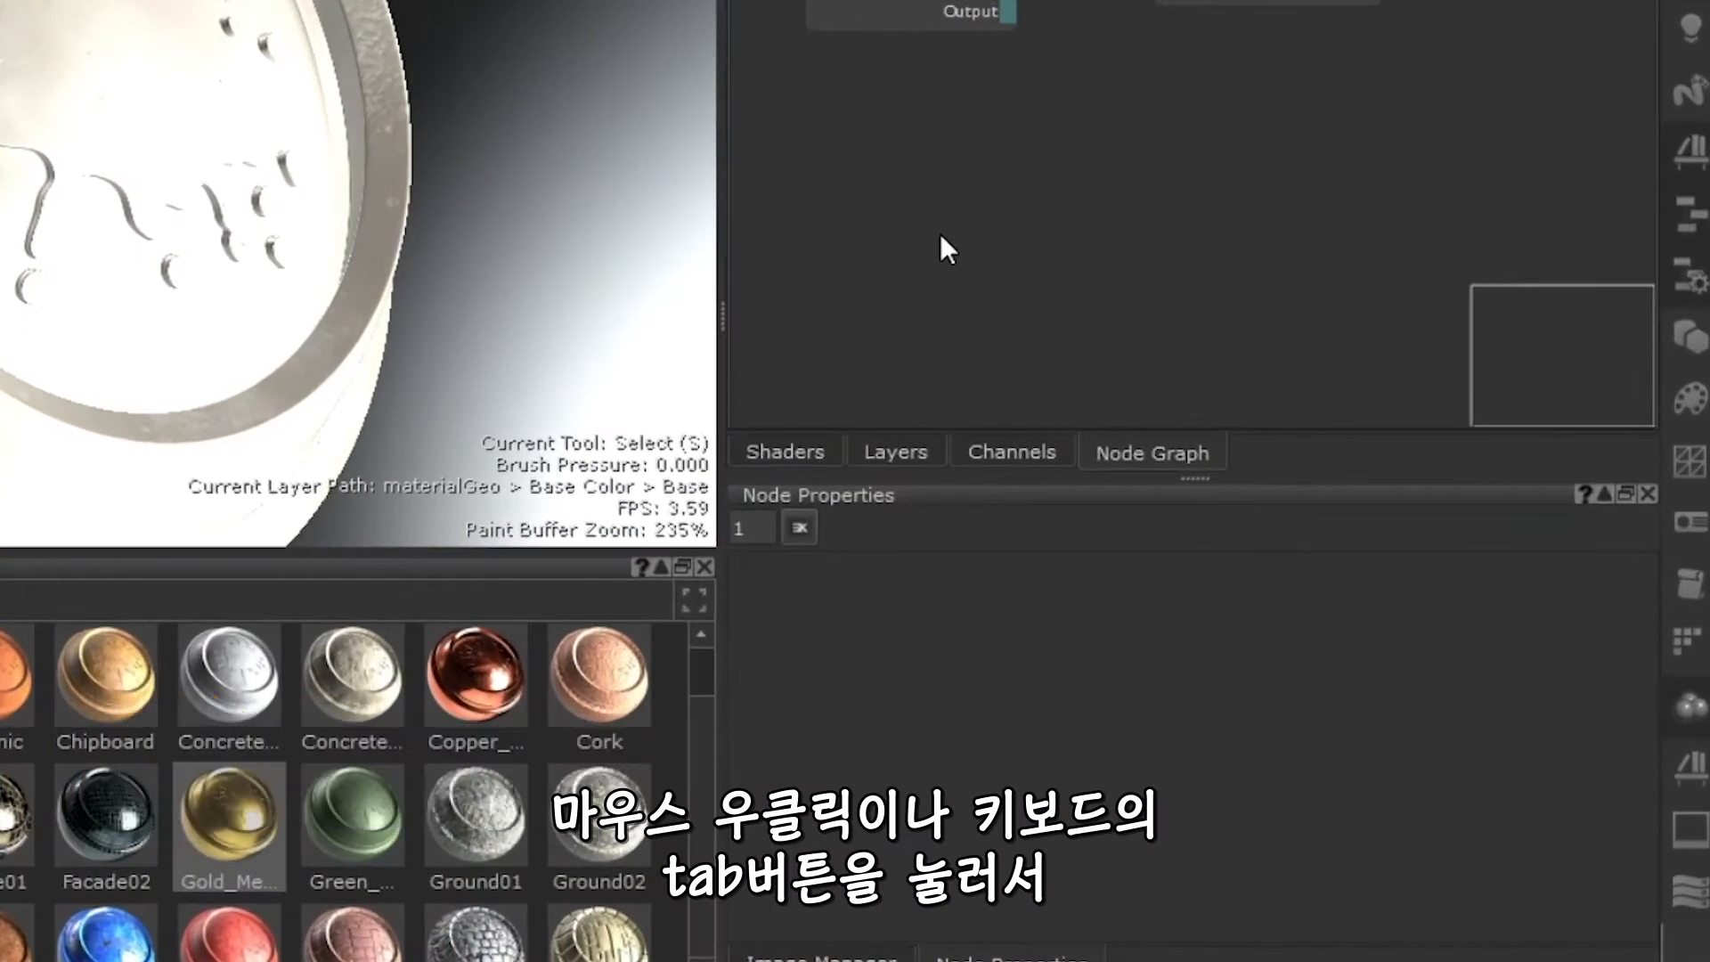
right_click(752, 48)
mouse_move(793, 204)
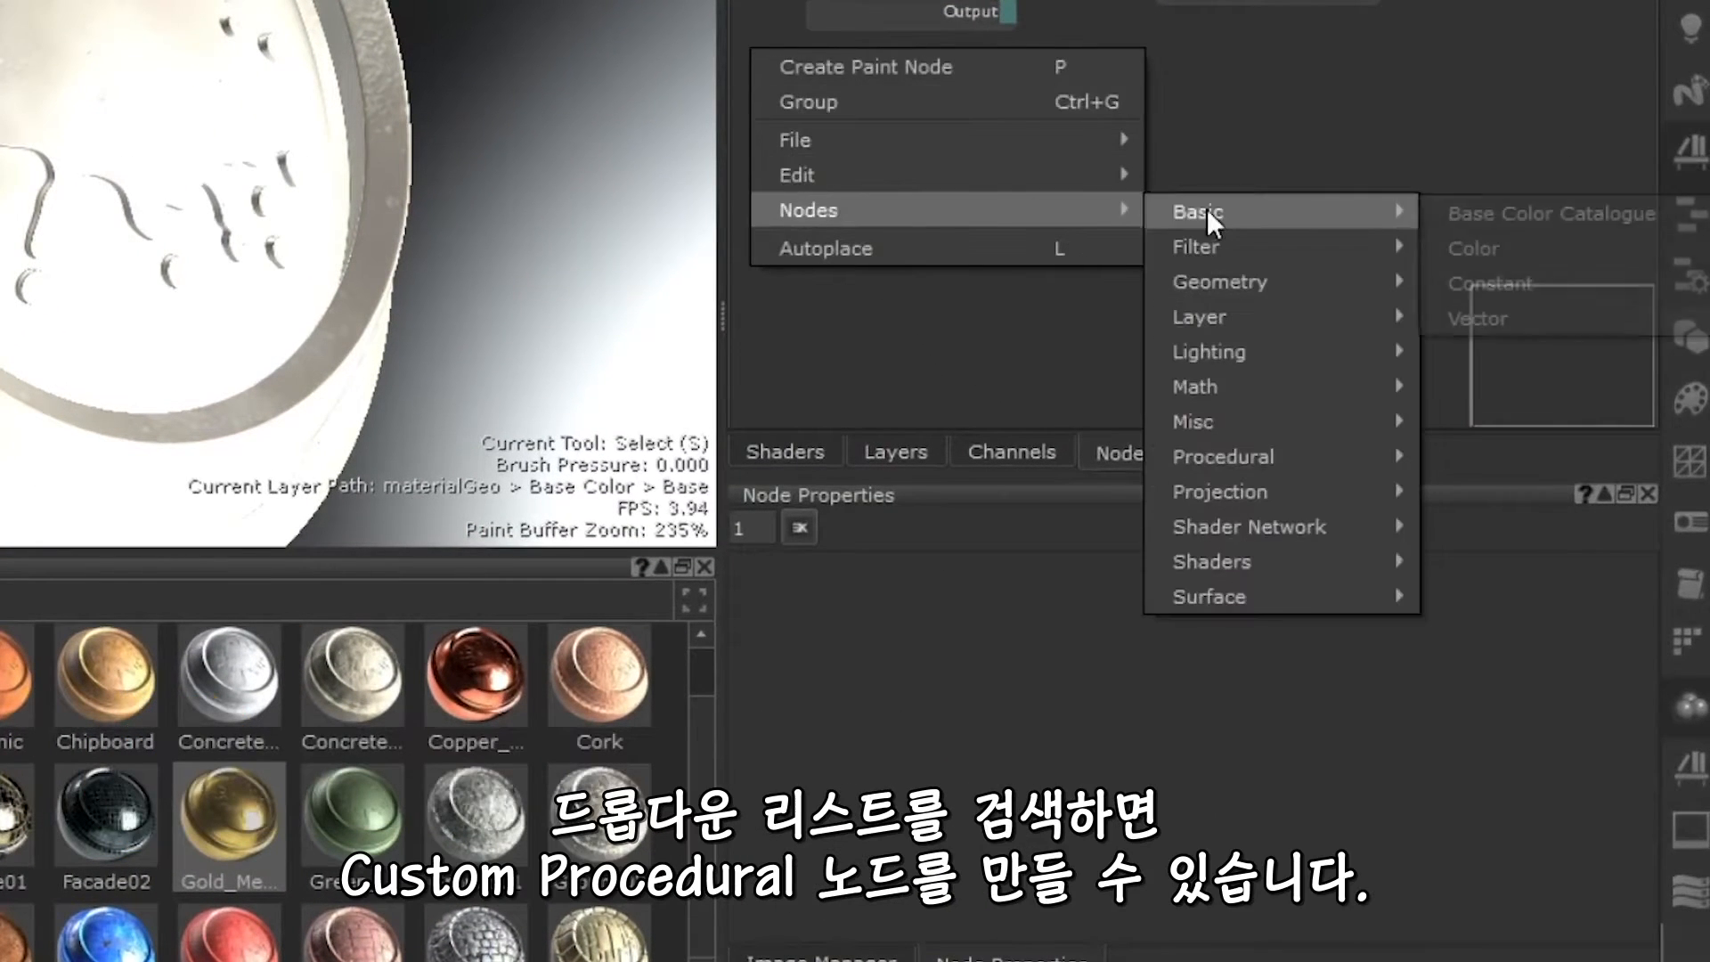
mouse_move(1188, 412)
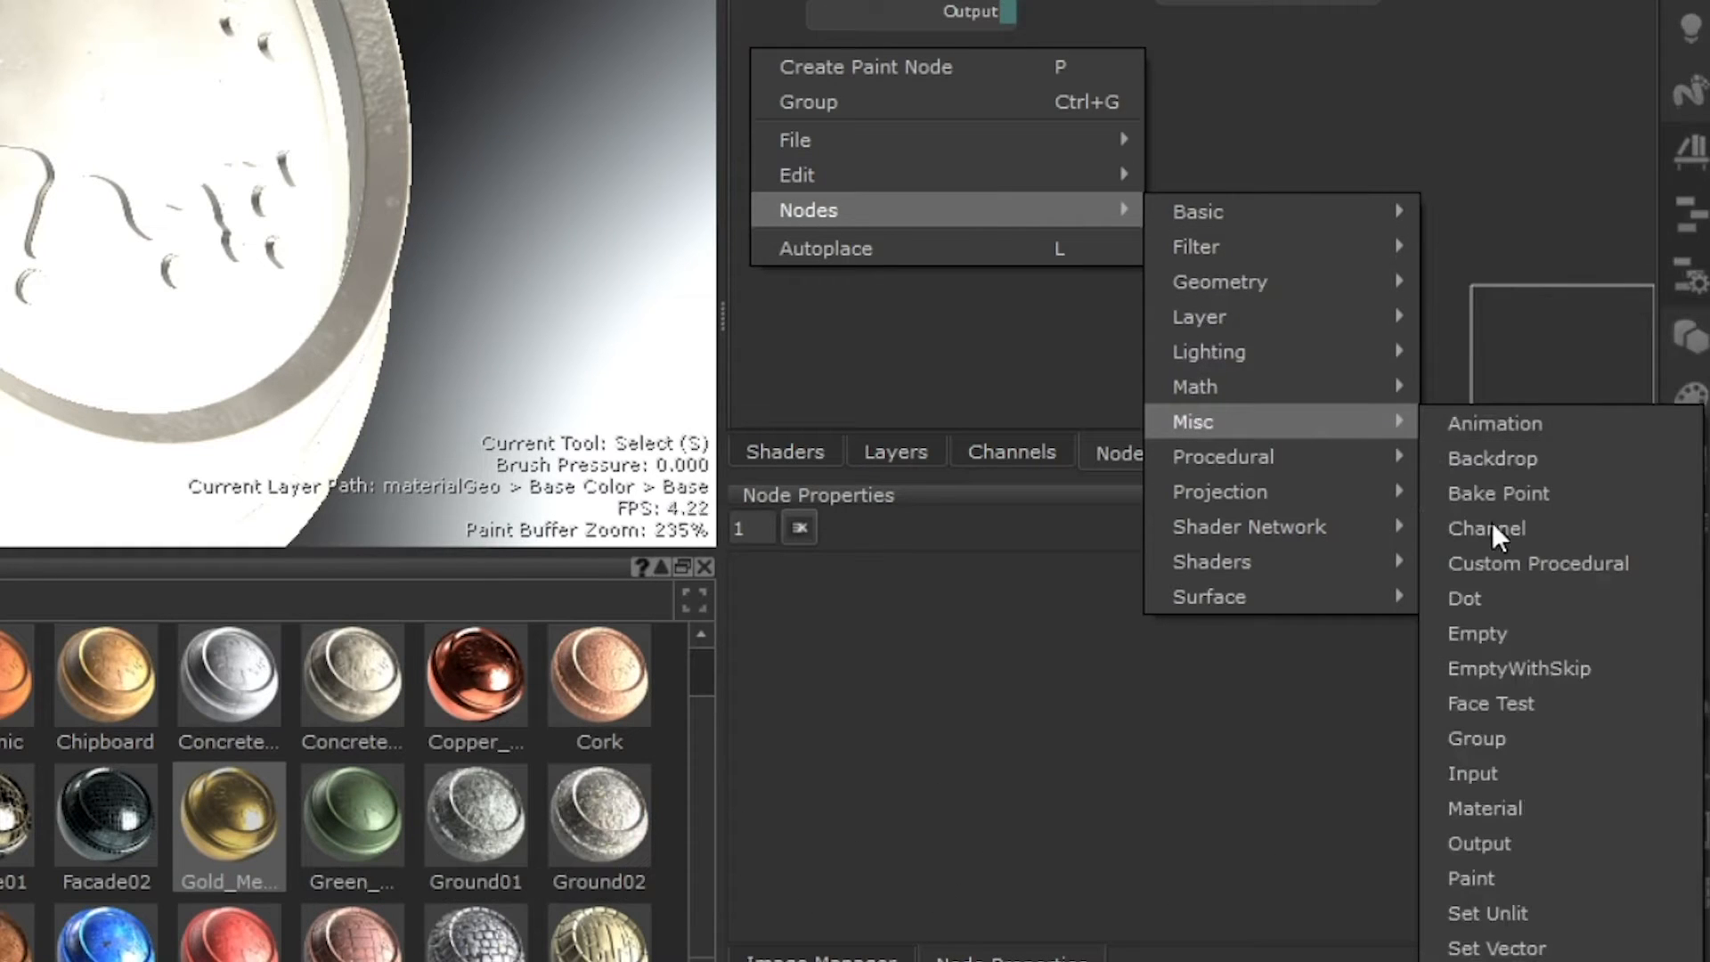
key("Escape")
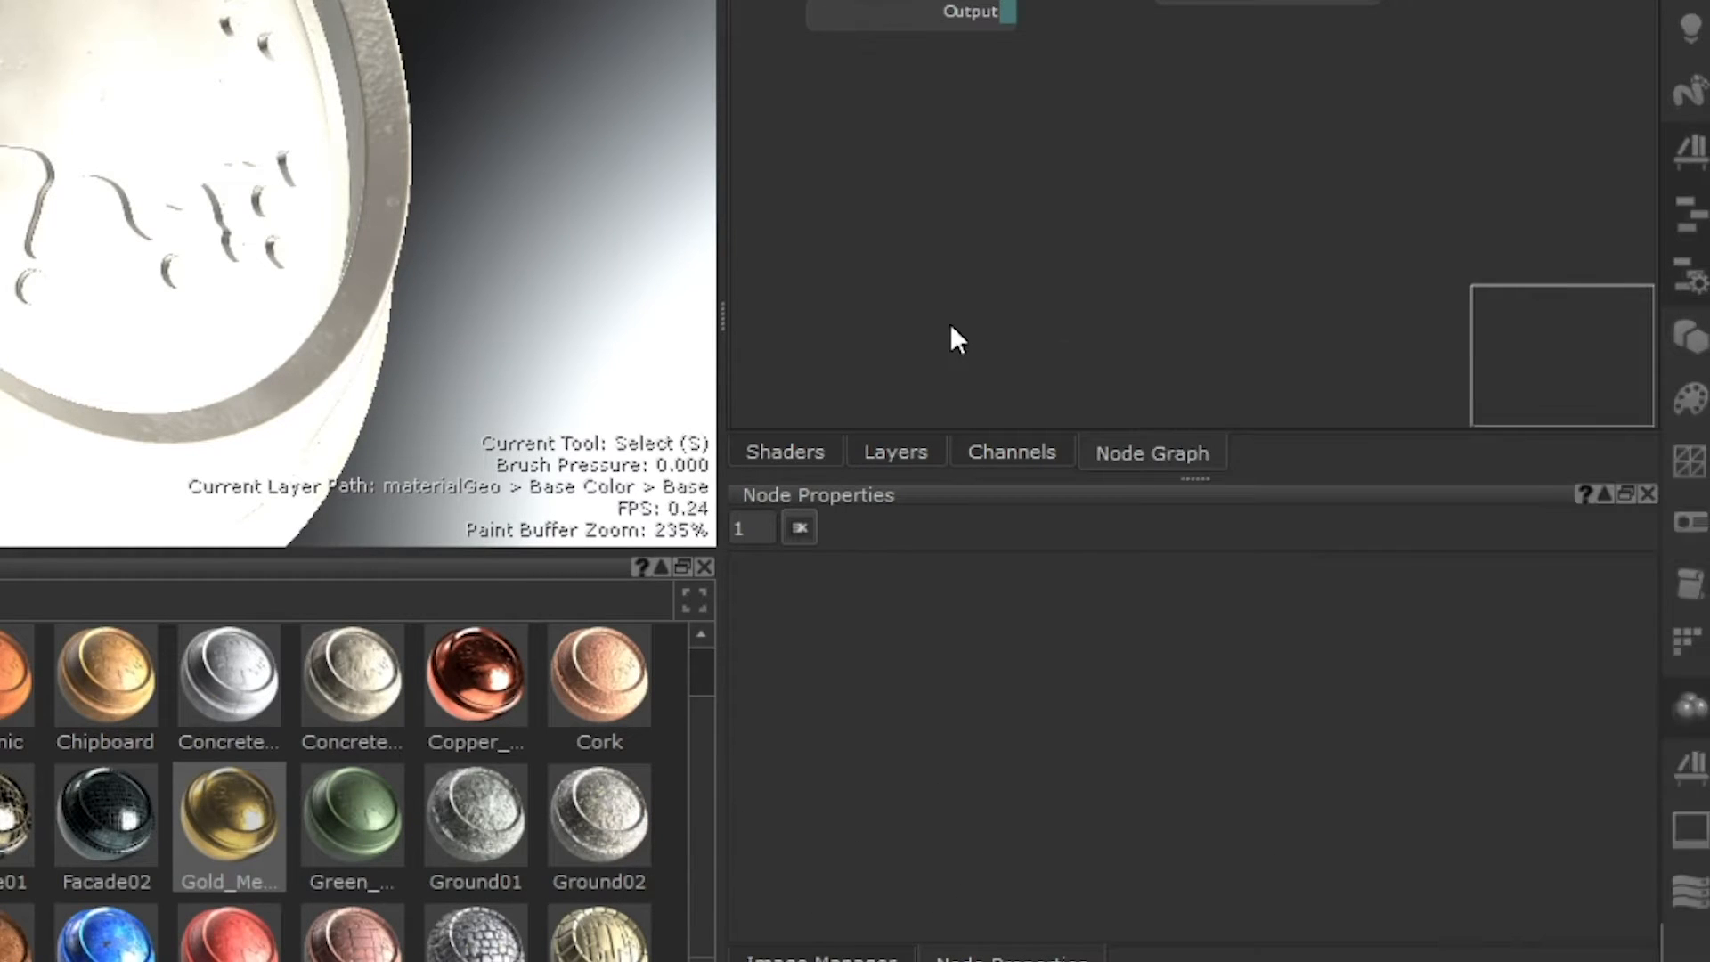
Create a Custom Procedural node in the empty area below the Gold material node.
key("Tab")
type("cust")
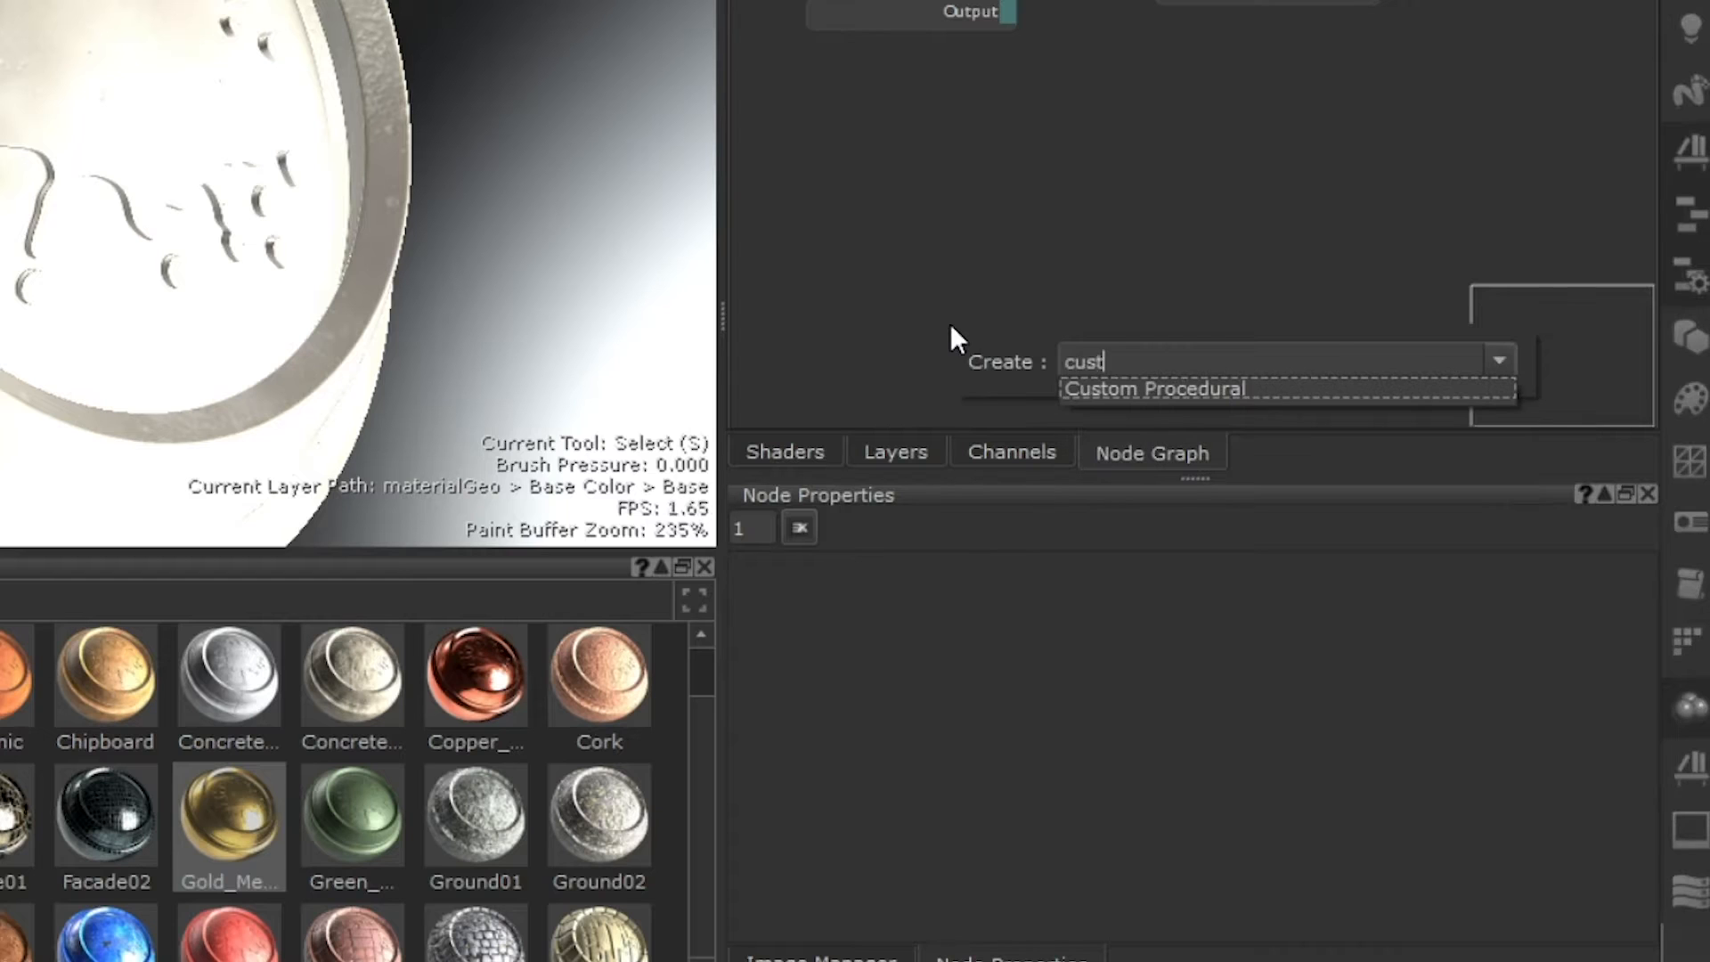
key("Down")
key("Return")
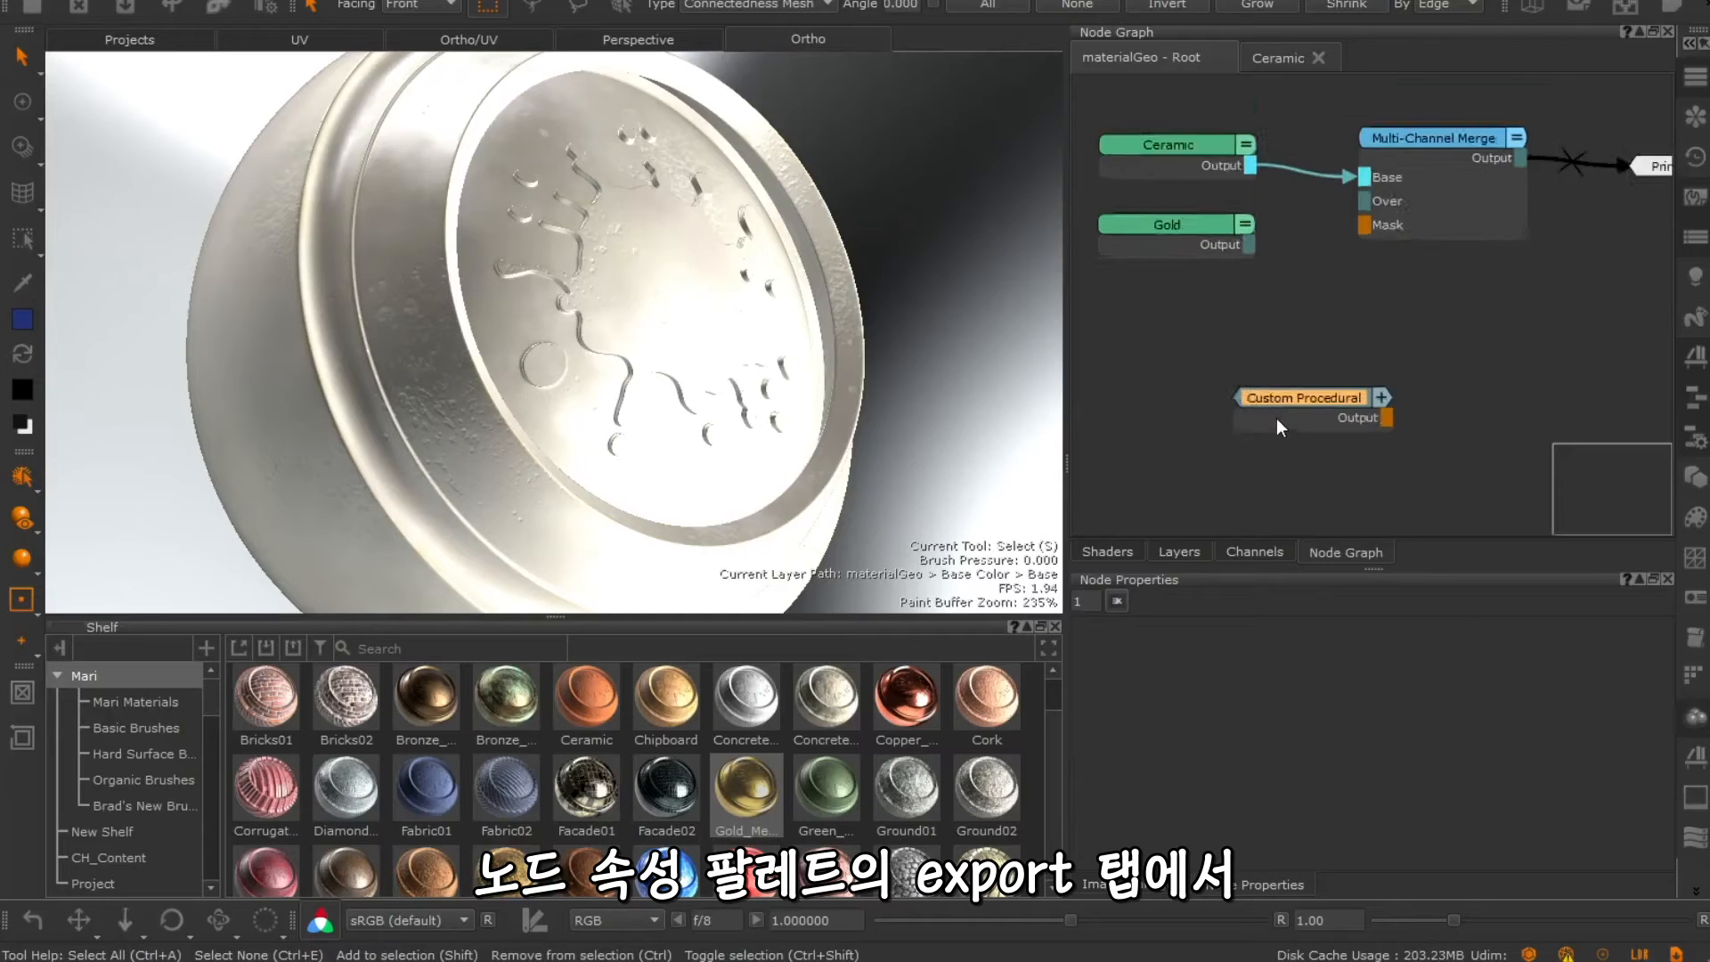
scroll(1276, 419, "up", 1)
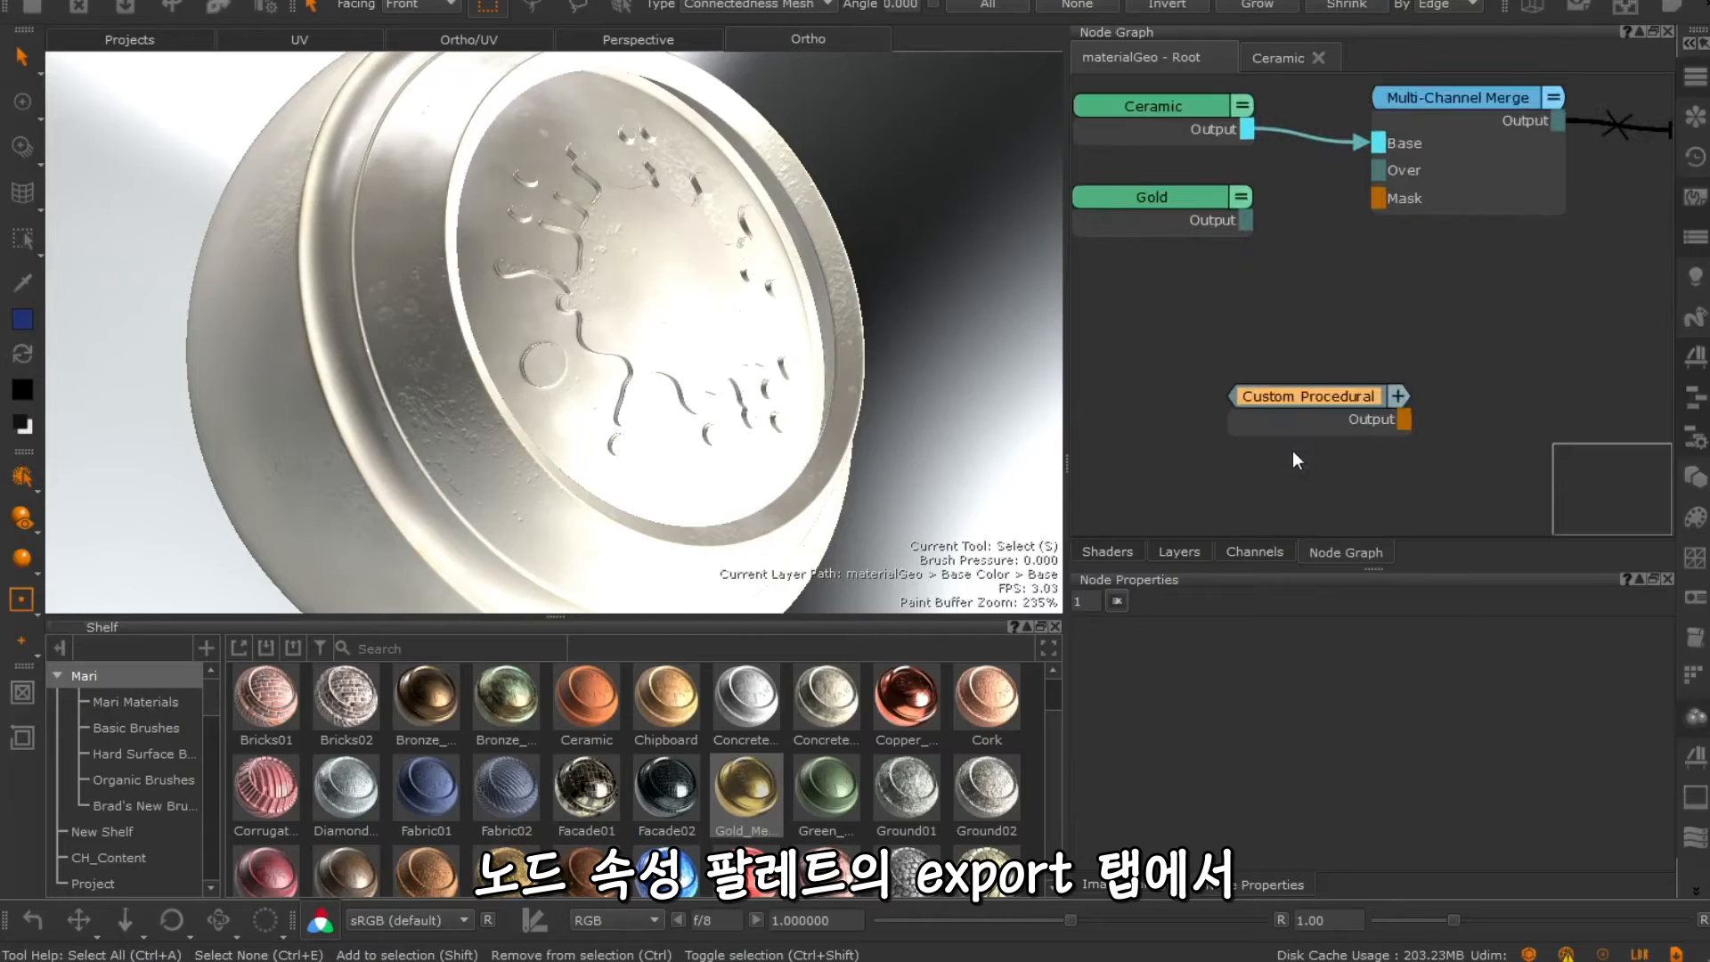
left_click(1294, 452)
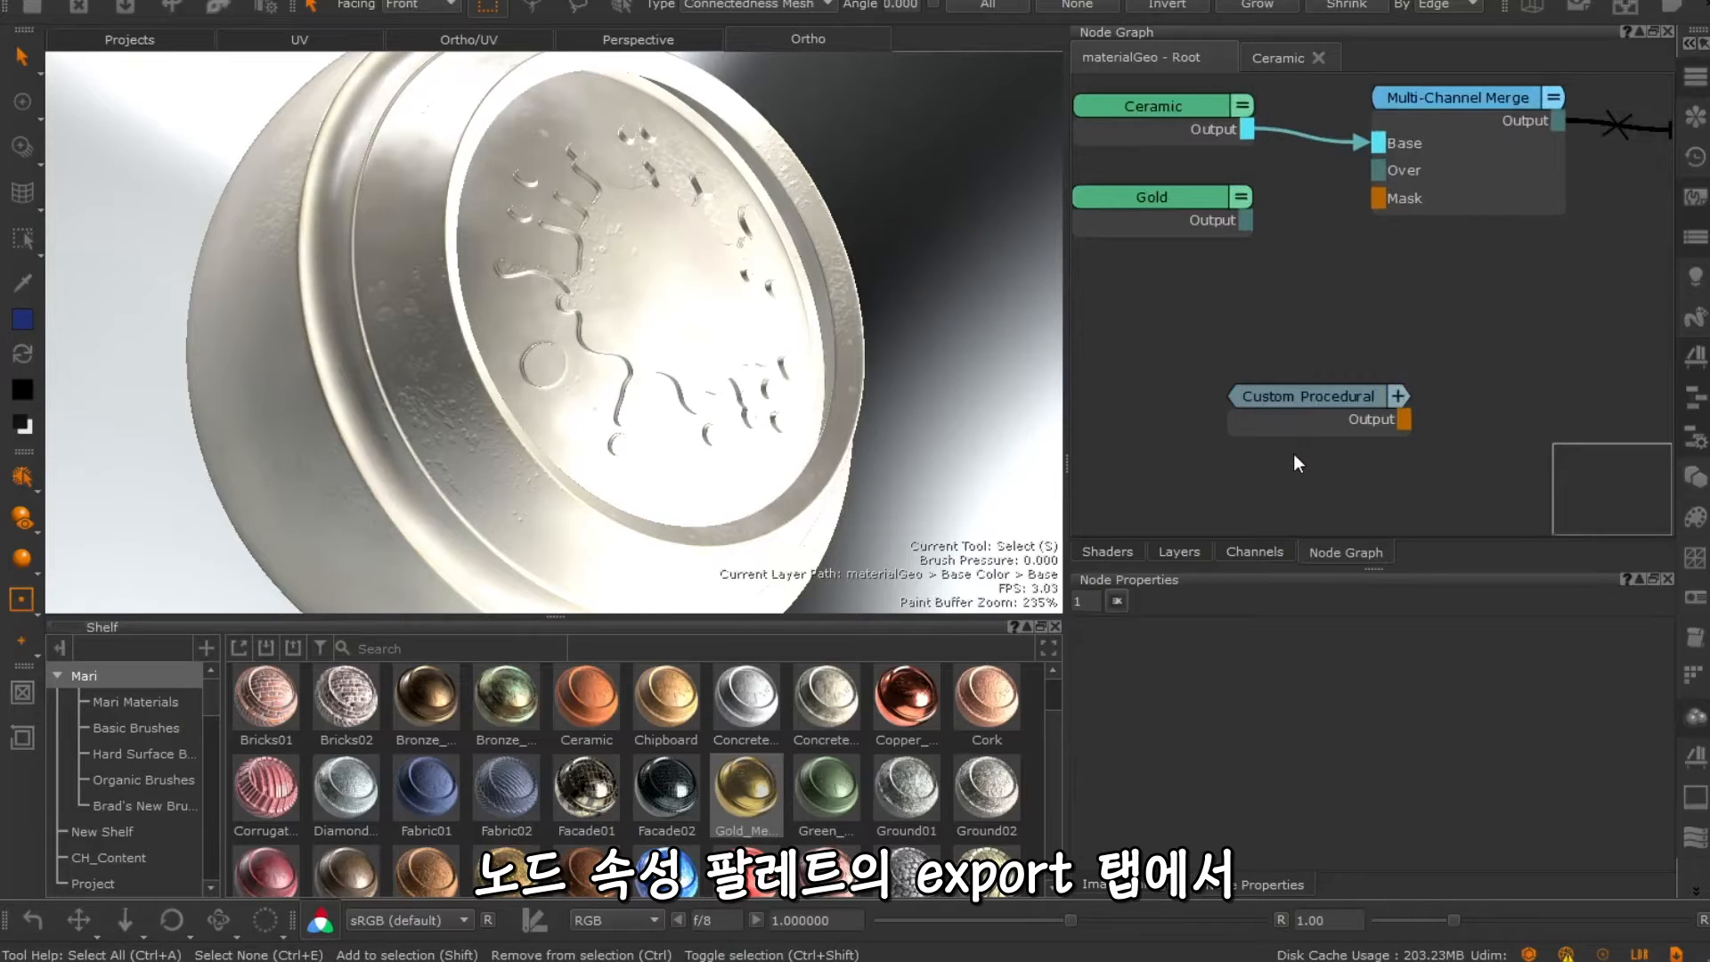
Set the Custom Procedural node's export type to Procedural Mask.
left_click(1290, 408)
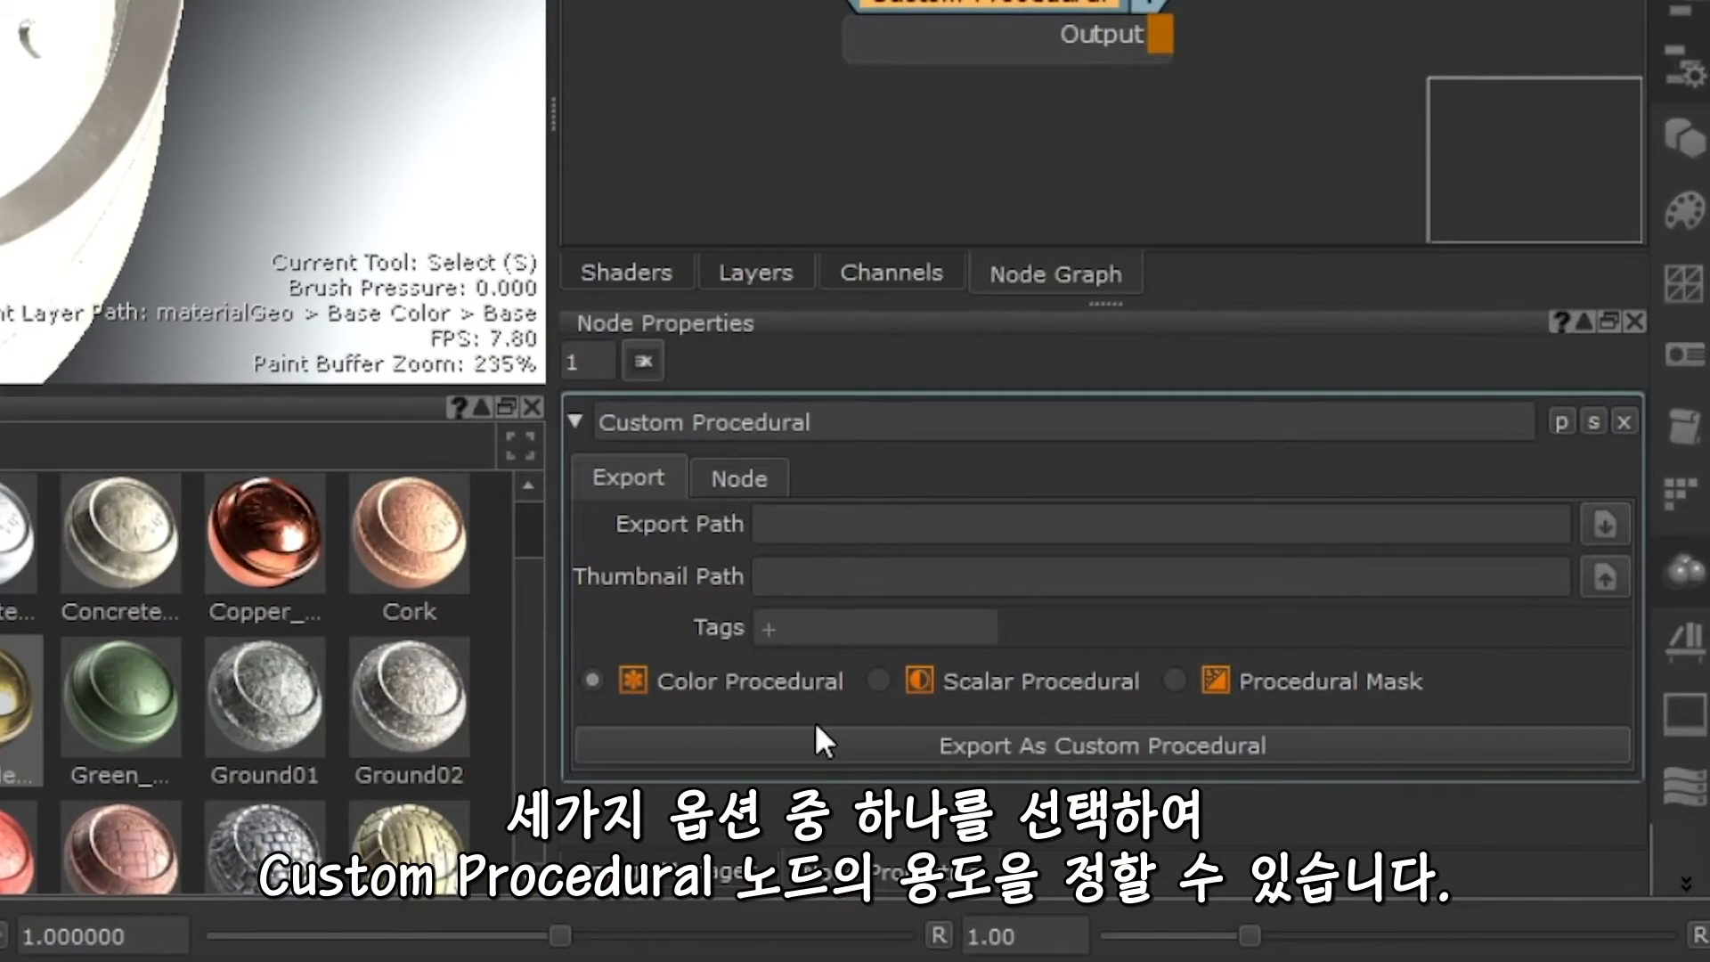
left_click(584, 682)
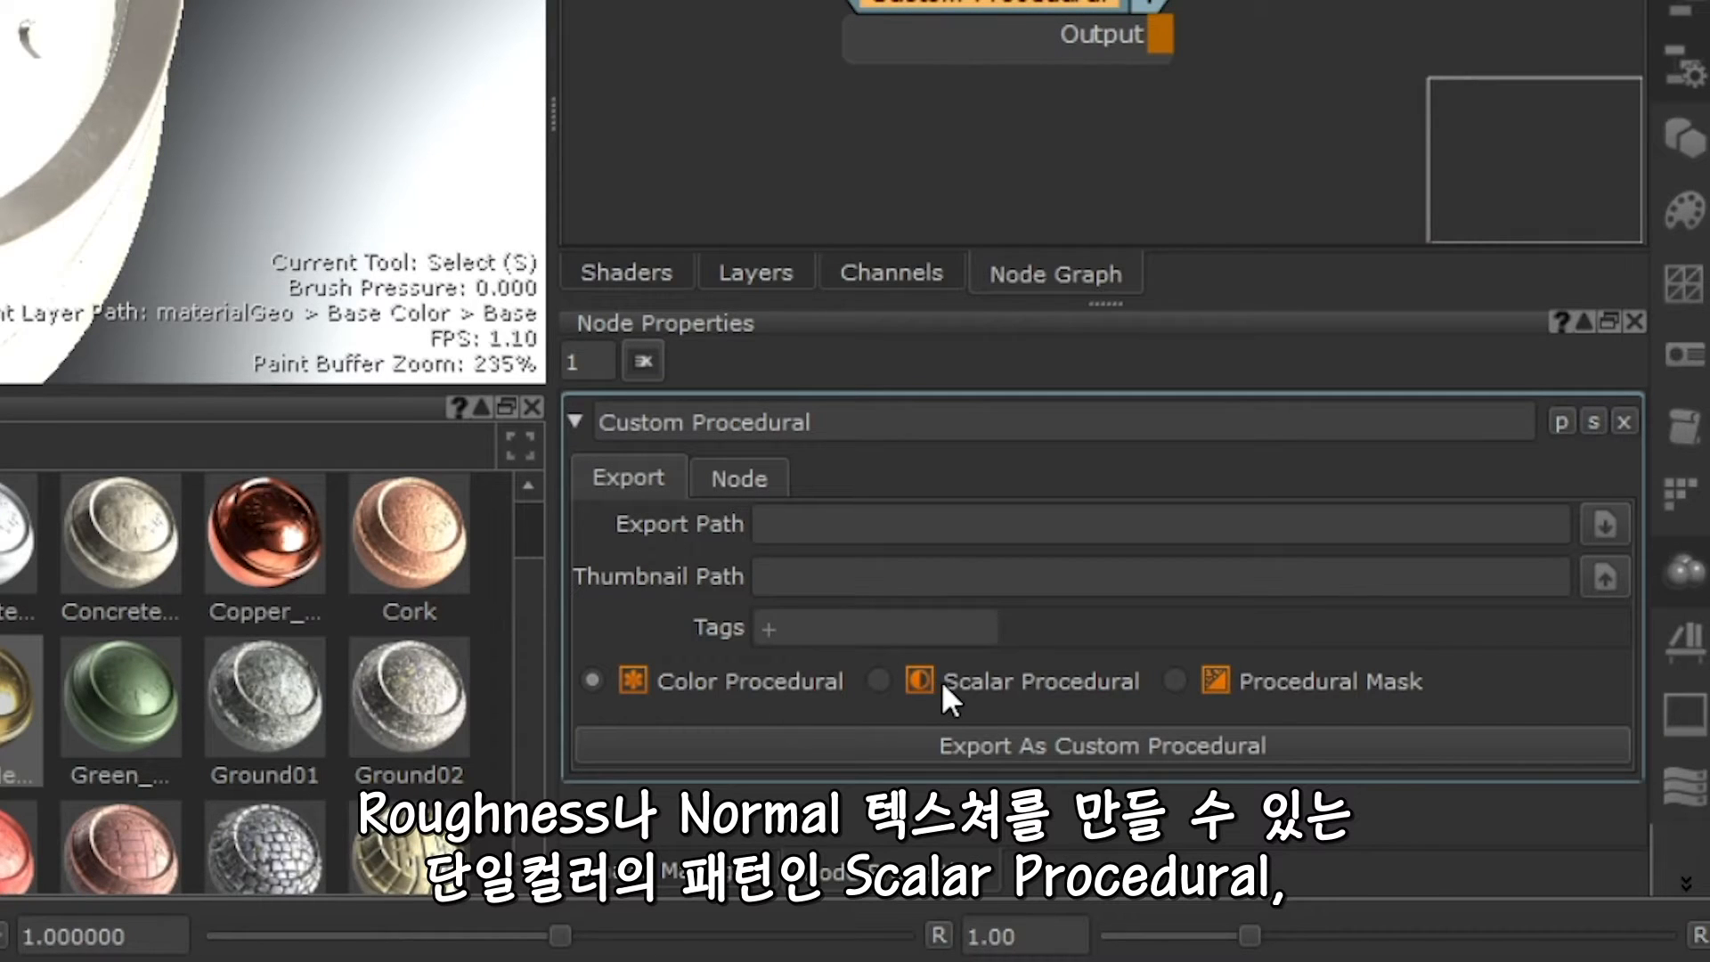
left_click(965, 678)
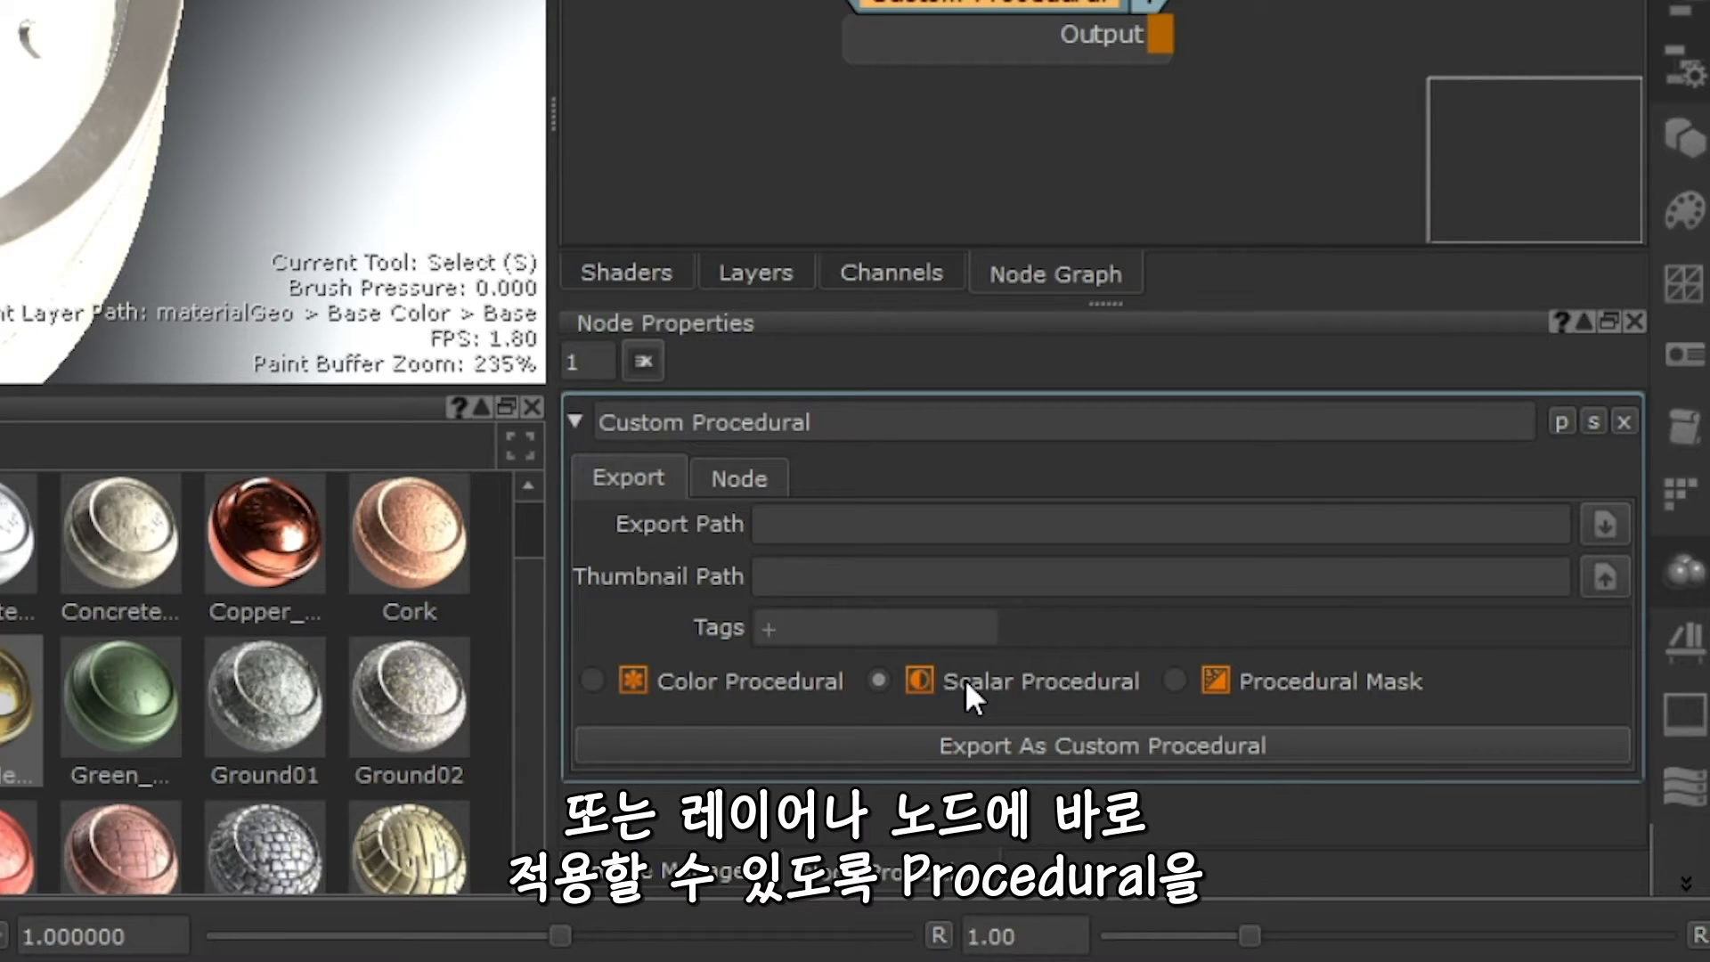
left_click(1391, 680)
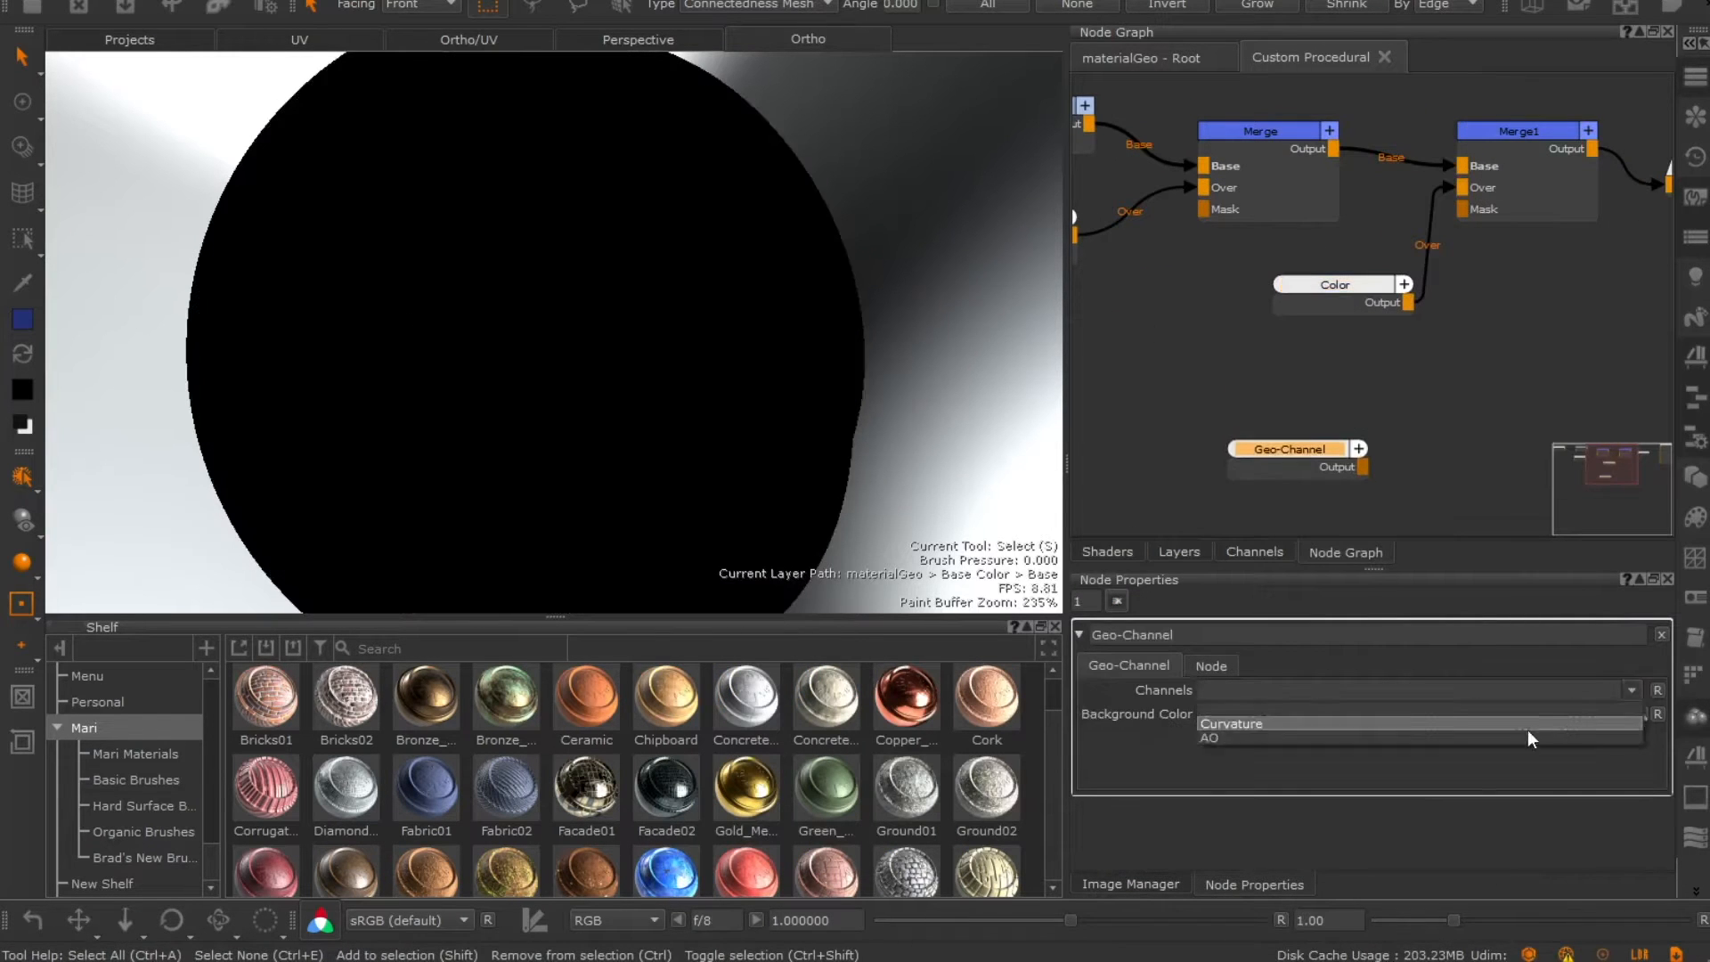
Set the Geo-Channel node inside the Custom Procedural group to the Curvature channel.
left_click(1525, 724)
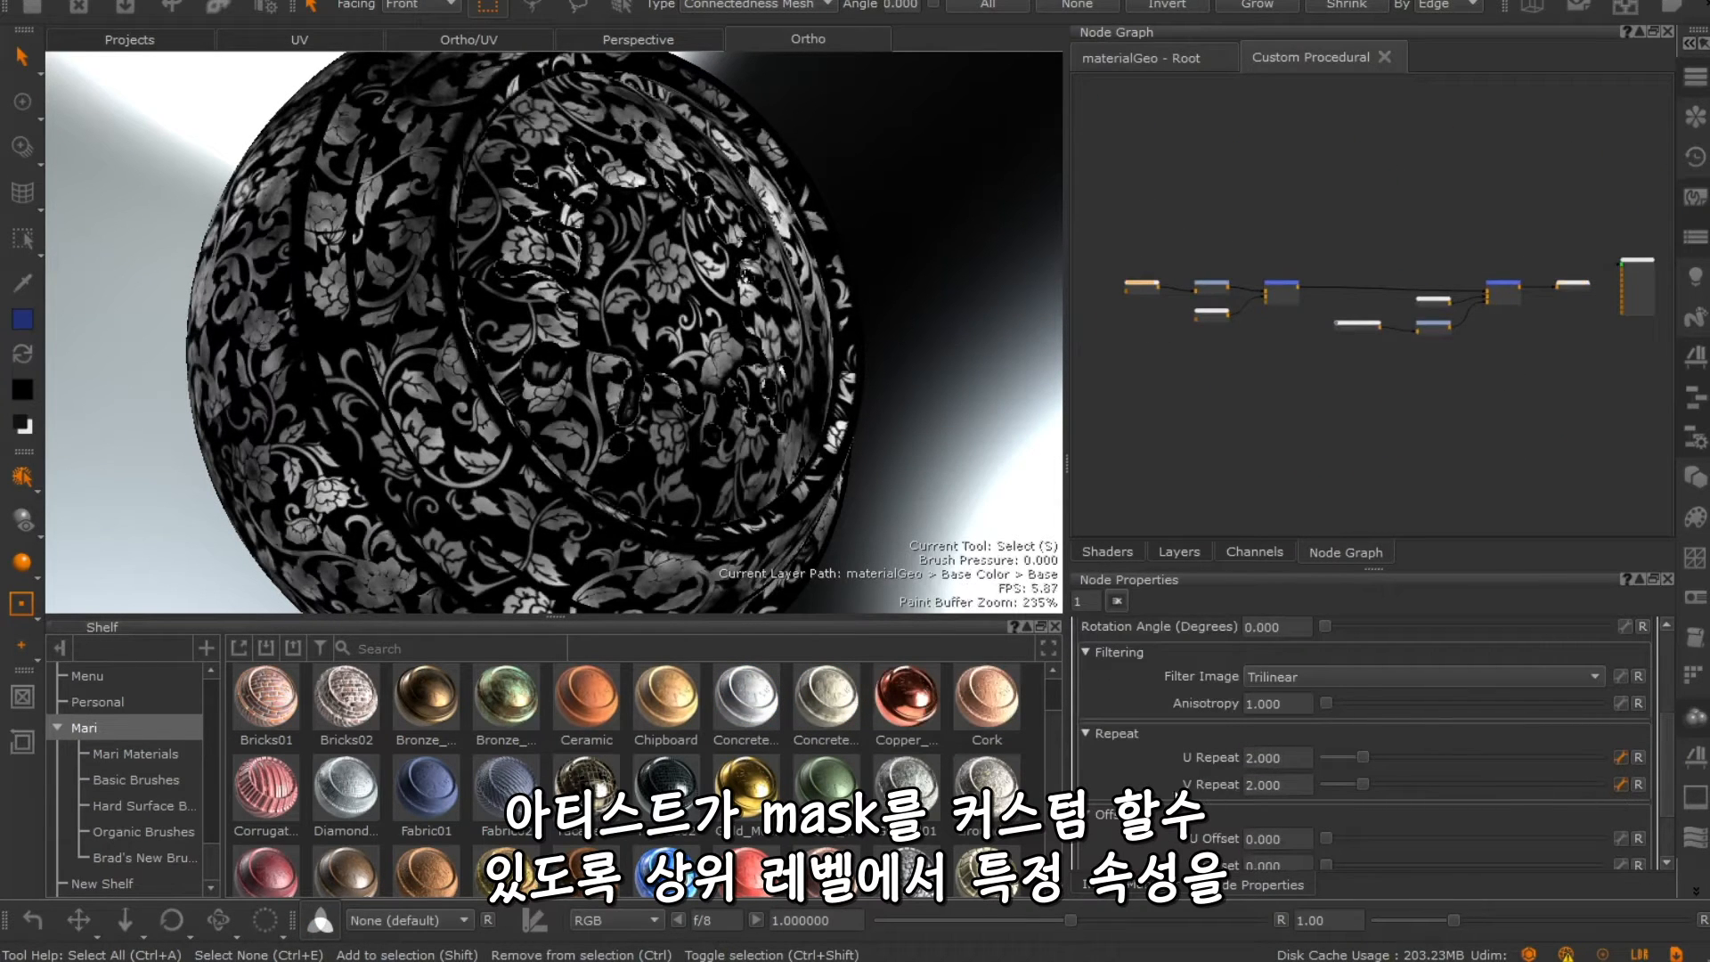
Promote the tiled pattern's U Offset and V Offset knobs to the parent group and return to the root node graph.
scroll(1517, 771, "down", 3)
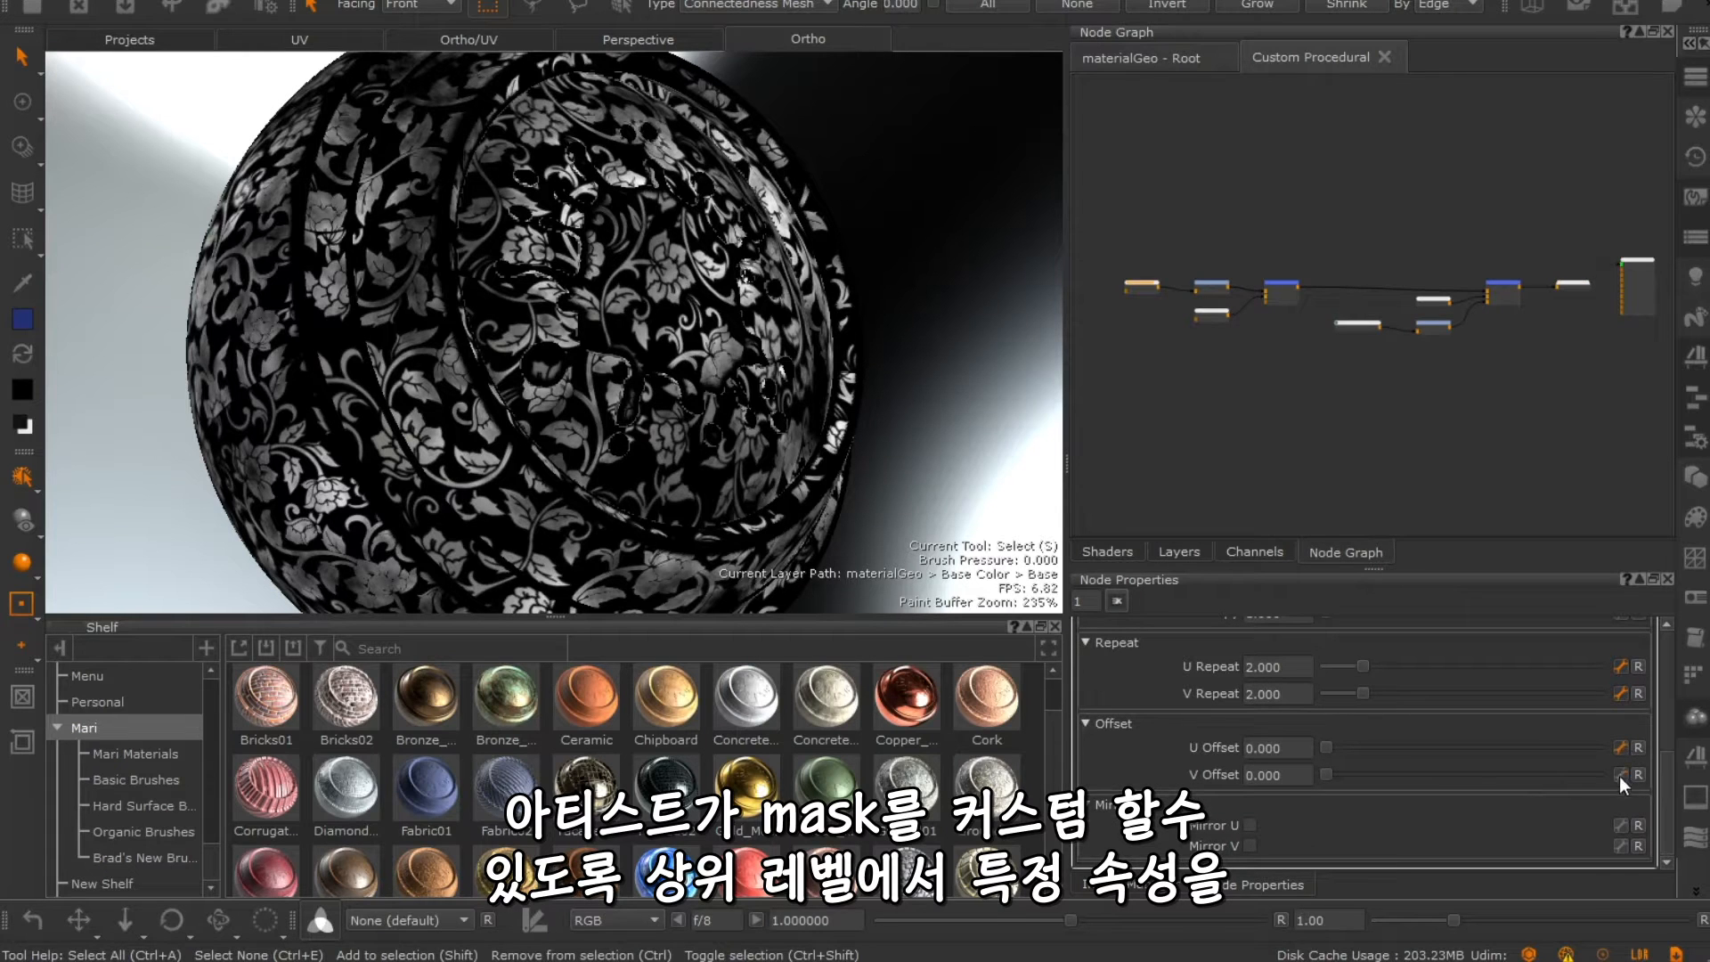
left_click(1151, 61)
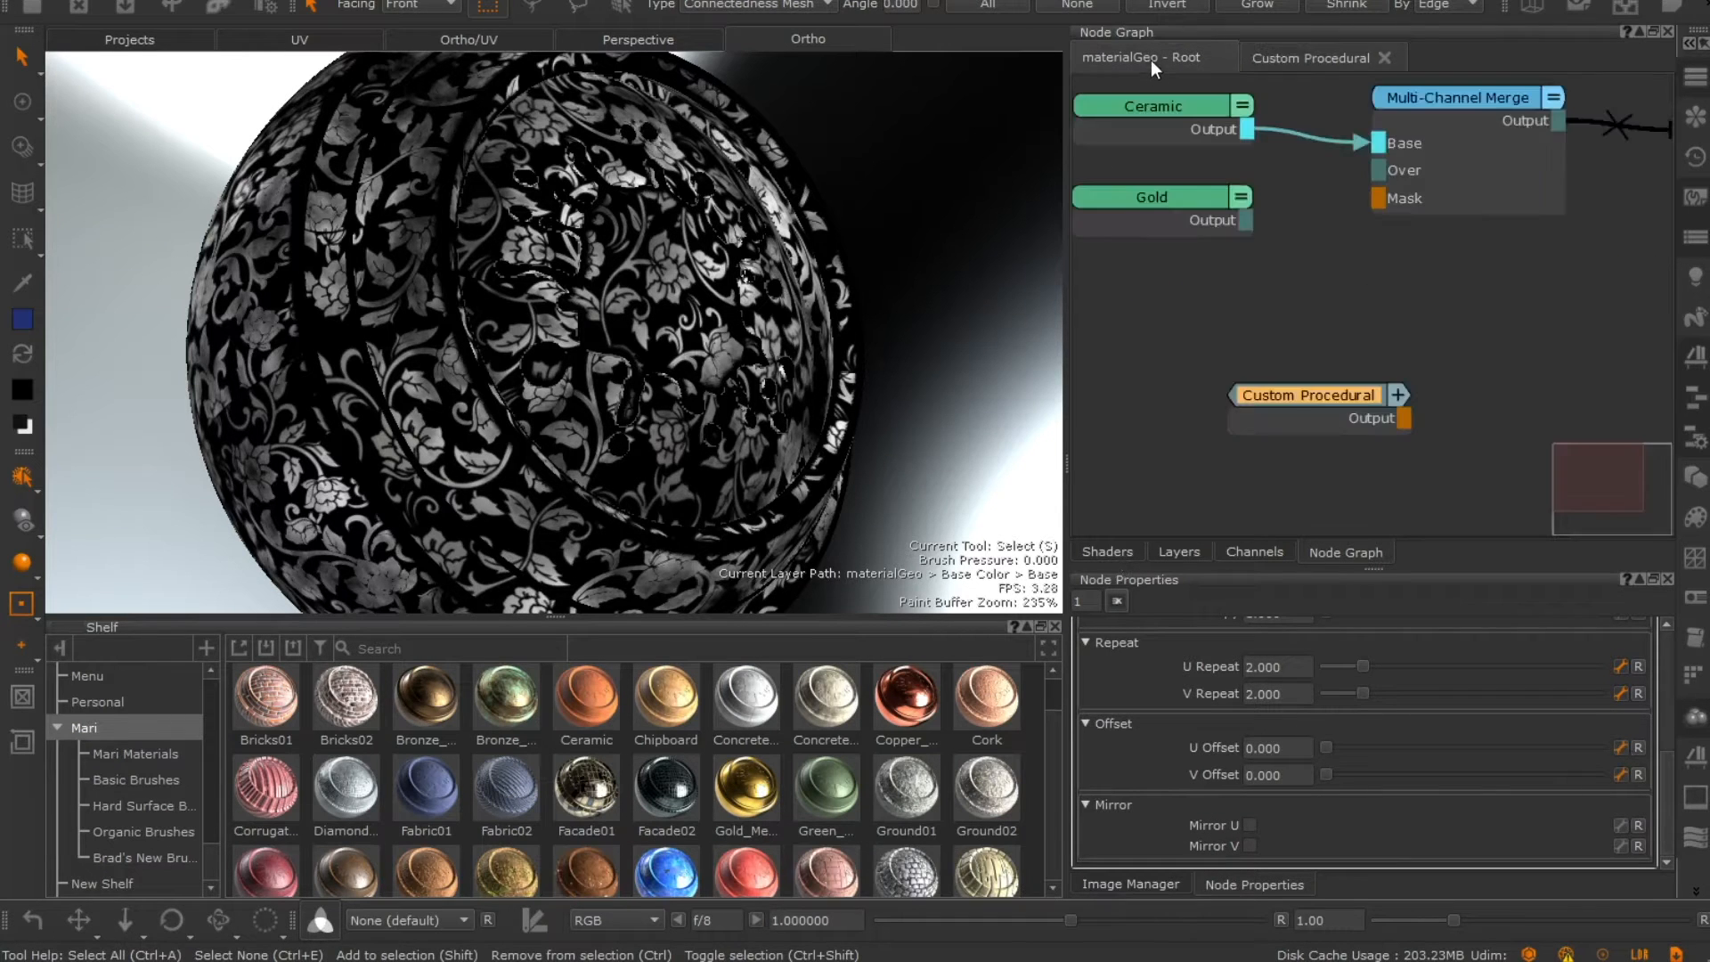
Link the Custom Procedural group's U Repeat and V Repeat knobs into a single knob named Repeat.
double_click(1315, 421)
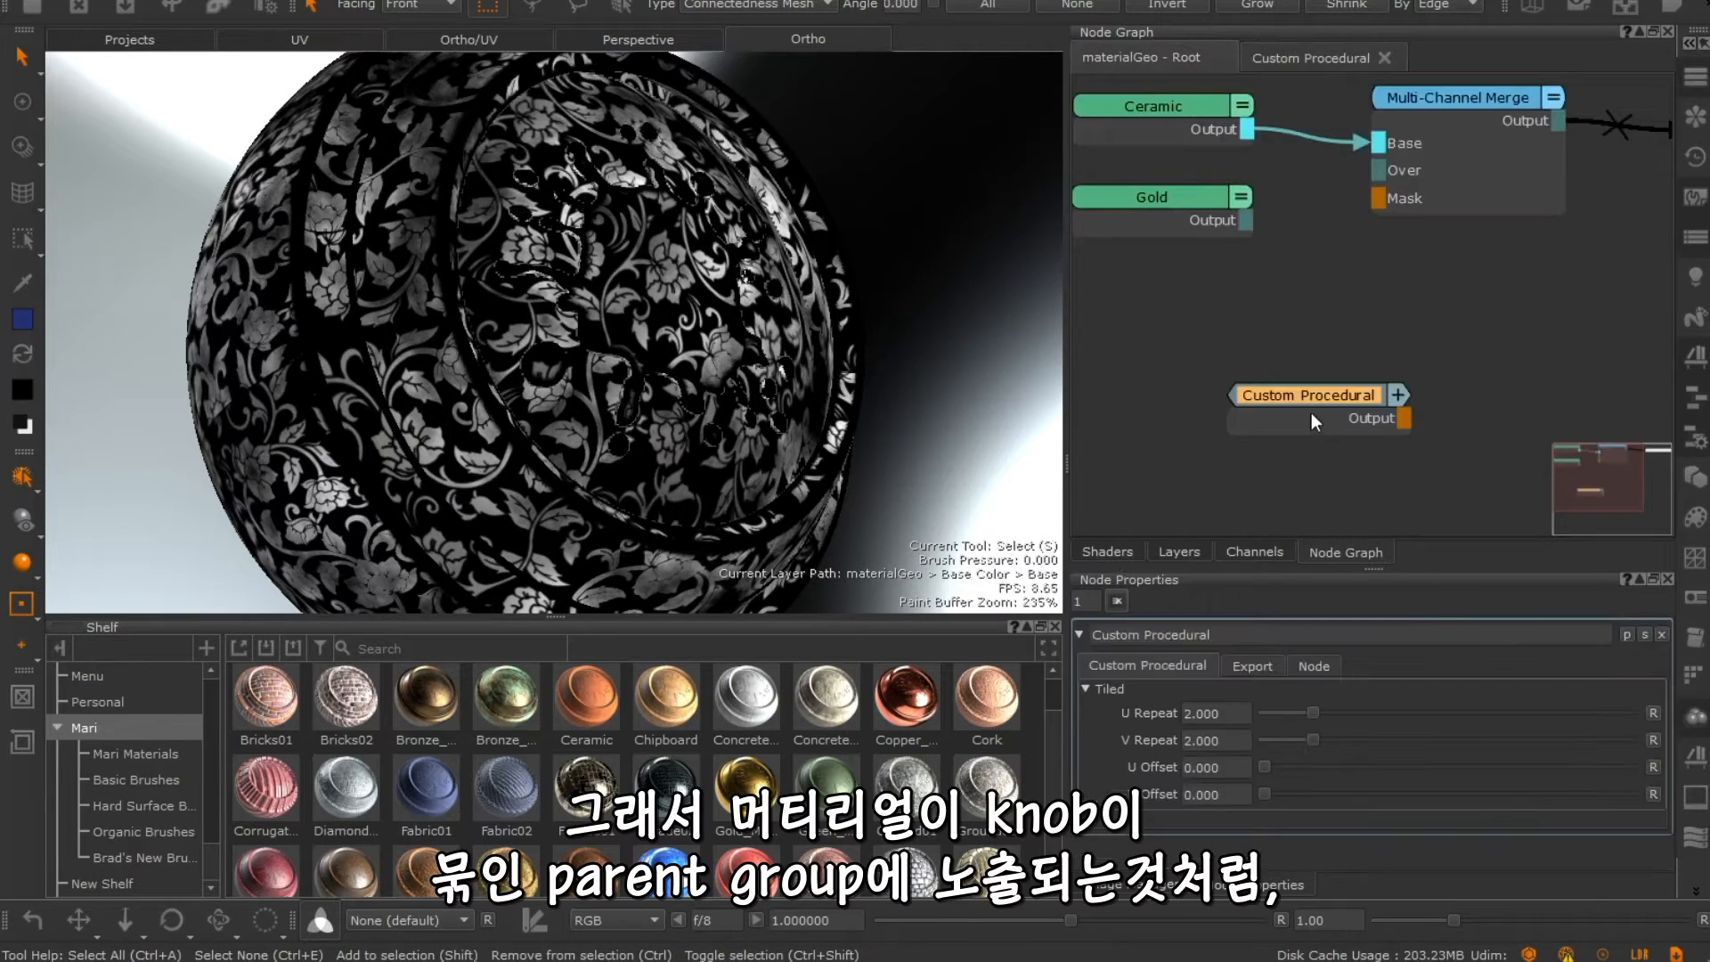
left_click(1634, 643)
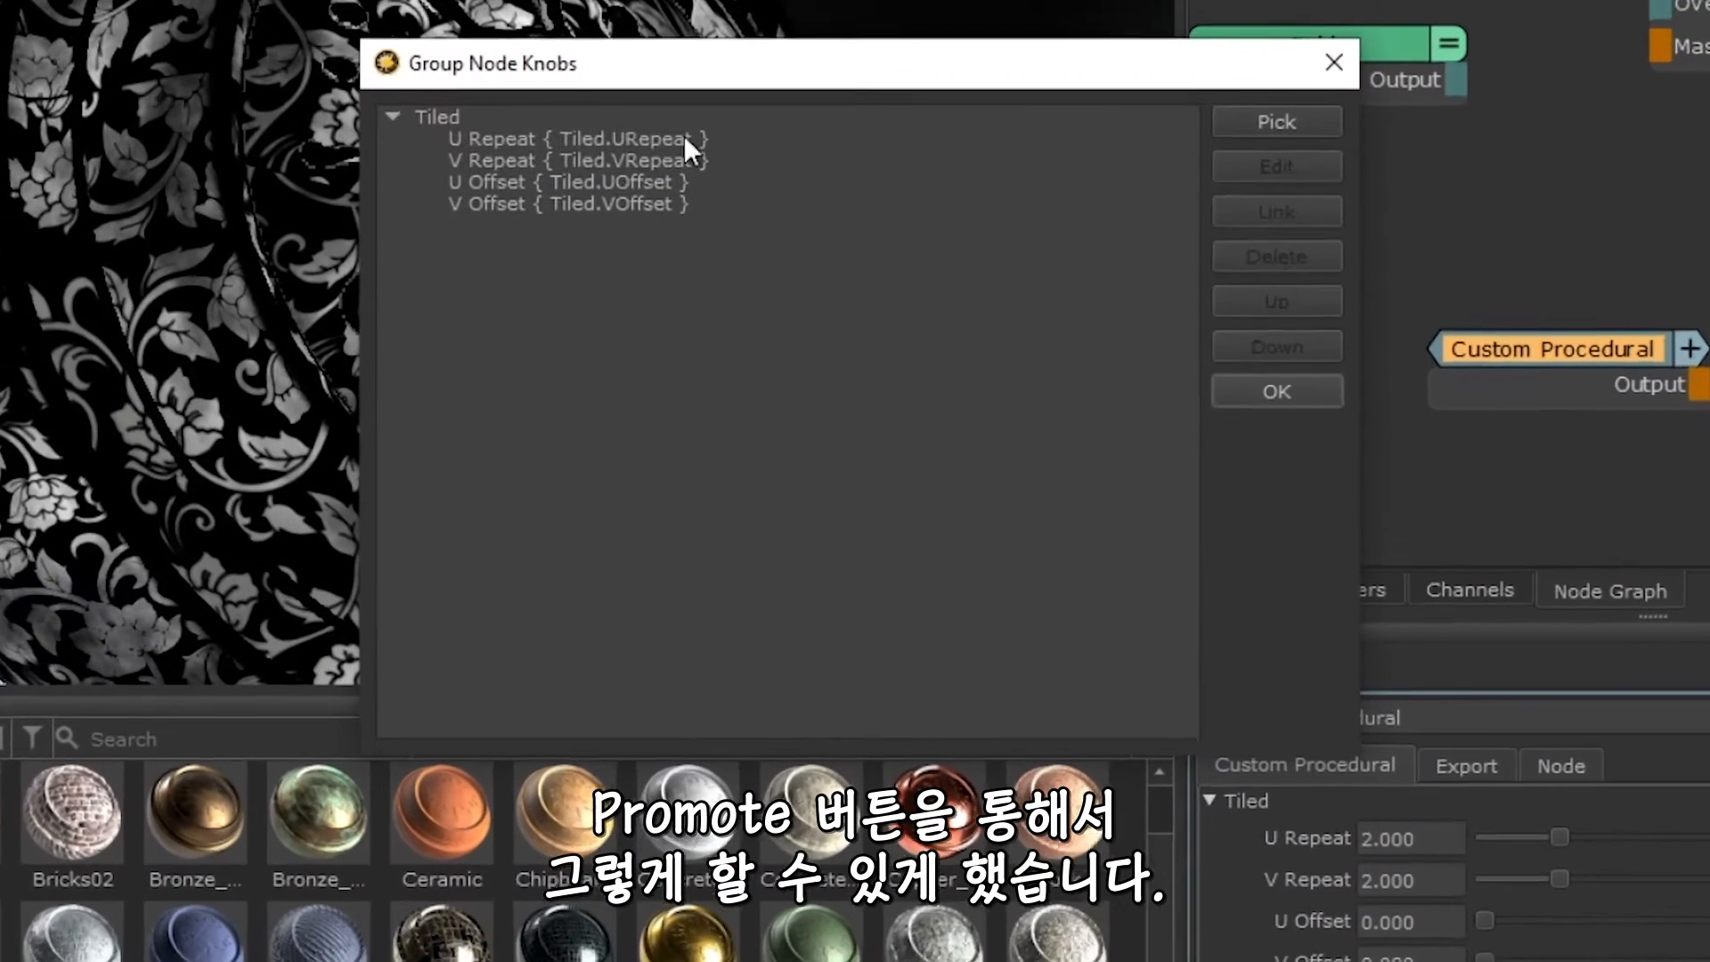
left_click(739, 252)
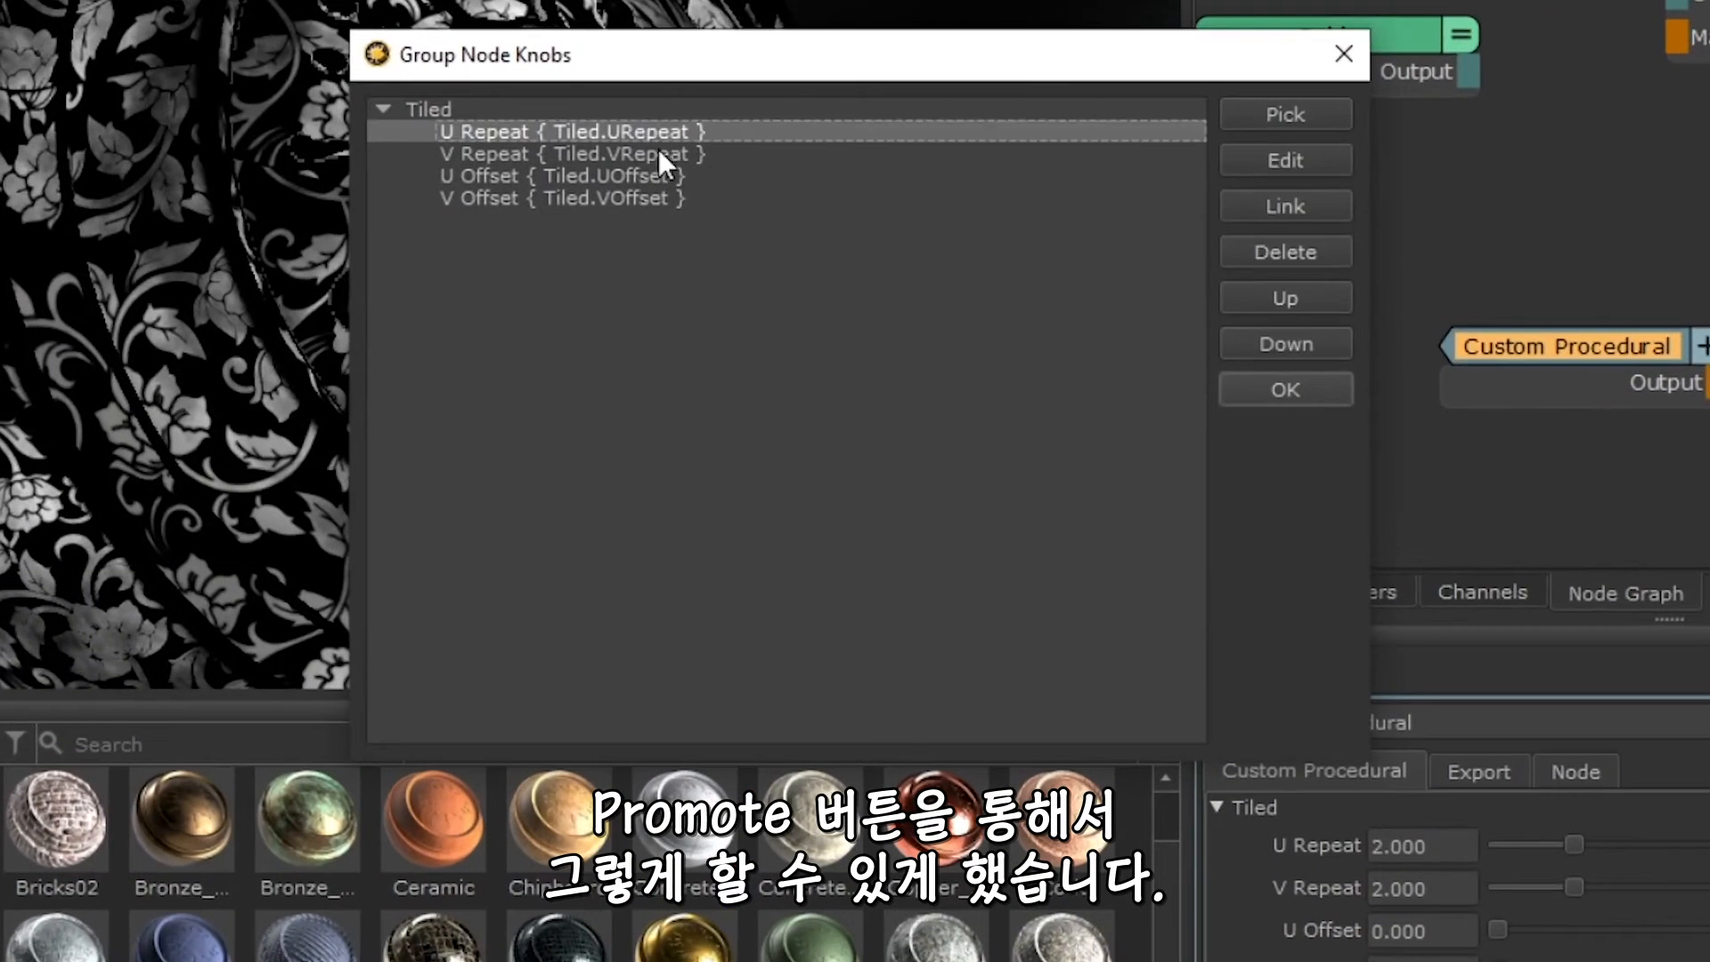
left_click(659, 154)
left_click(592, 132, "ctrl")
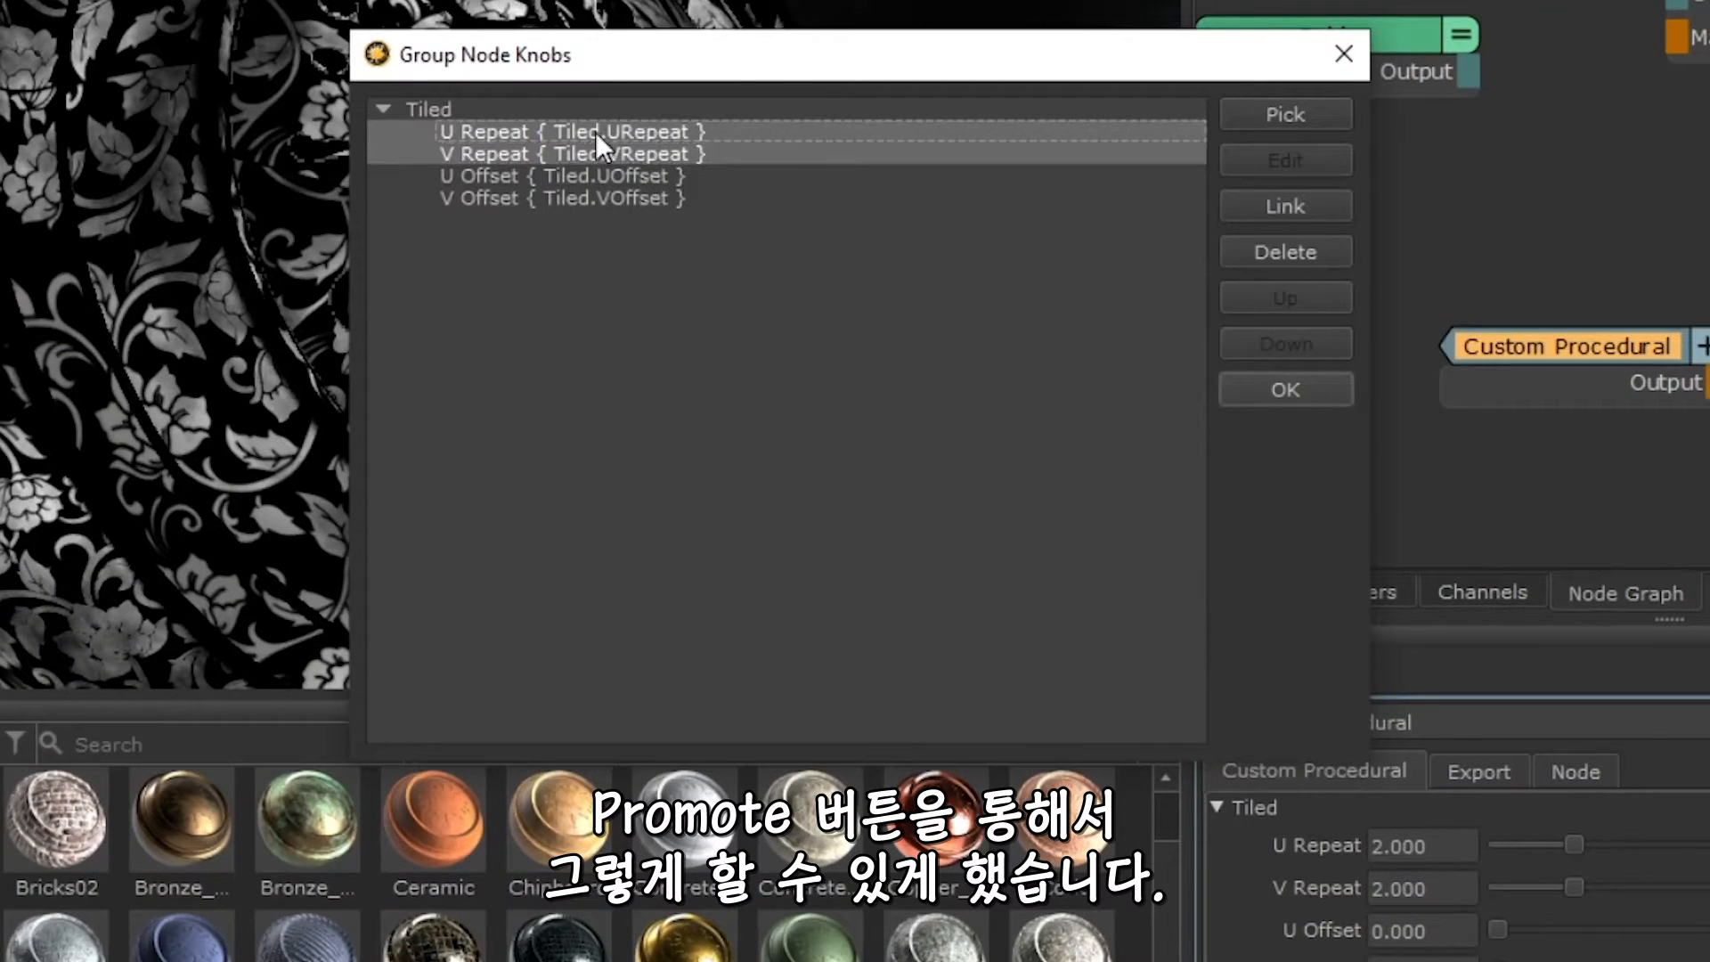
left_click(1279, 196)
type("Repeat")
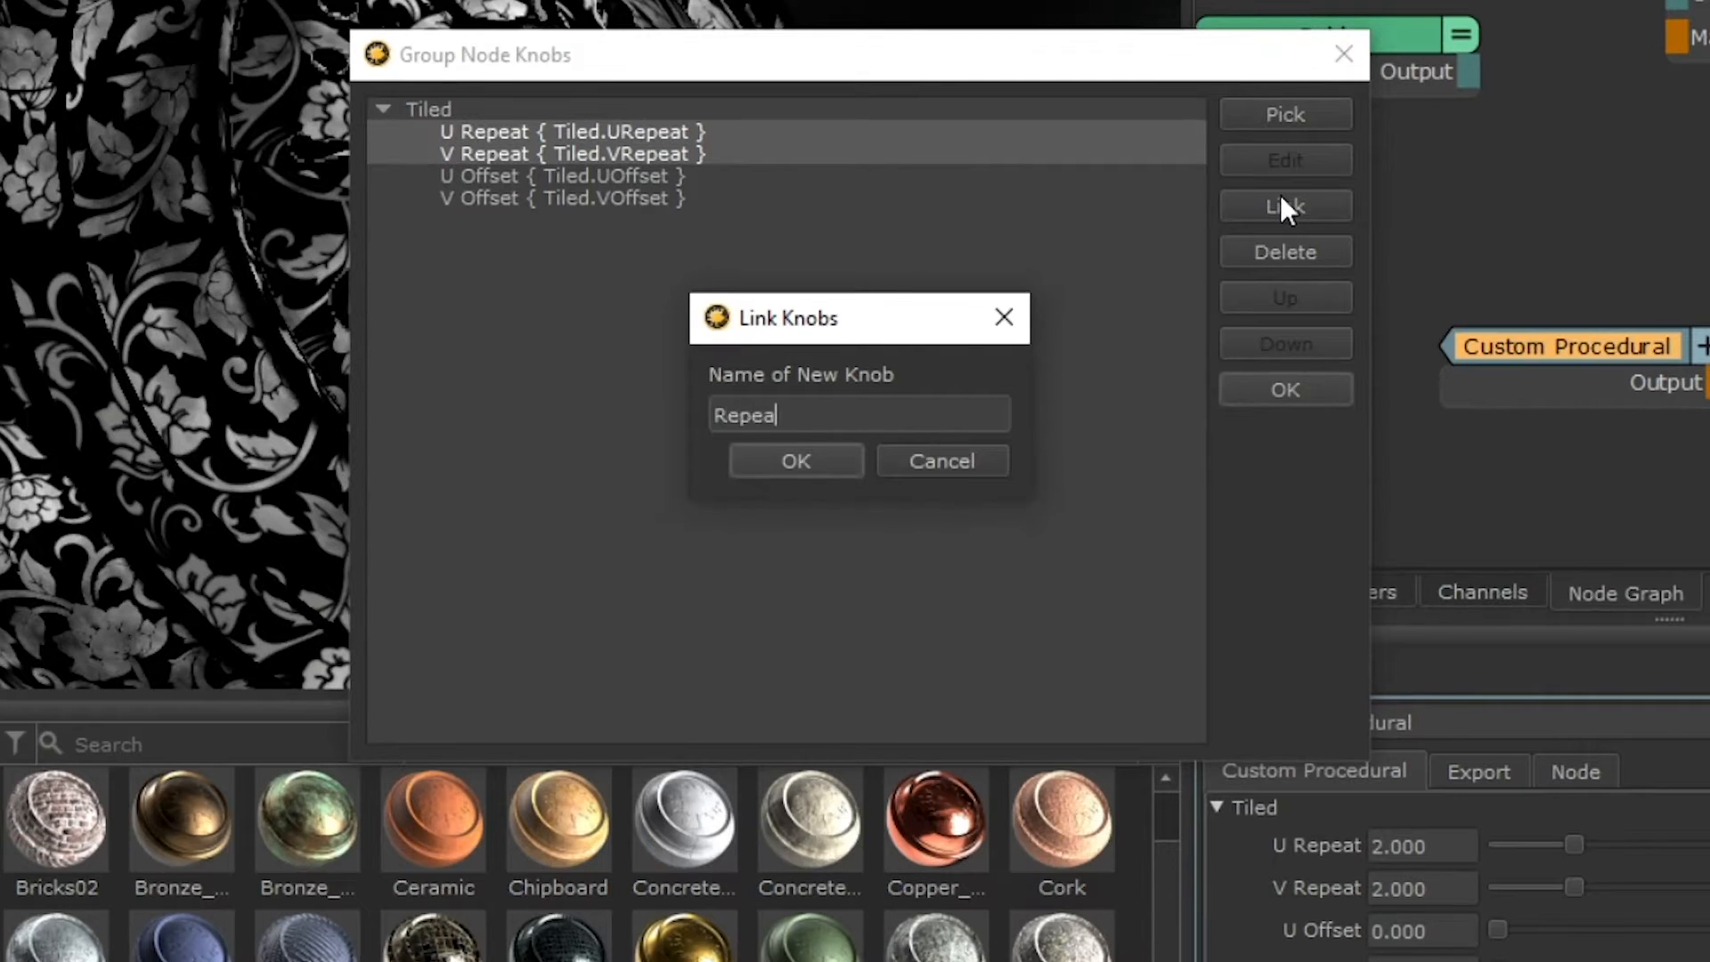
left_click(777, 456)
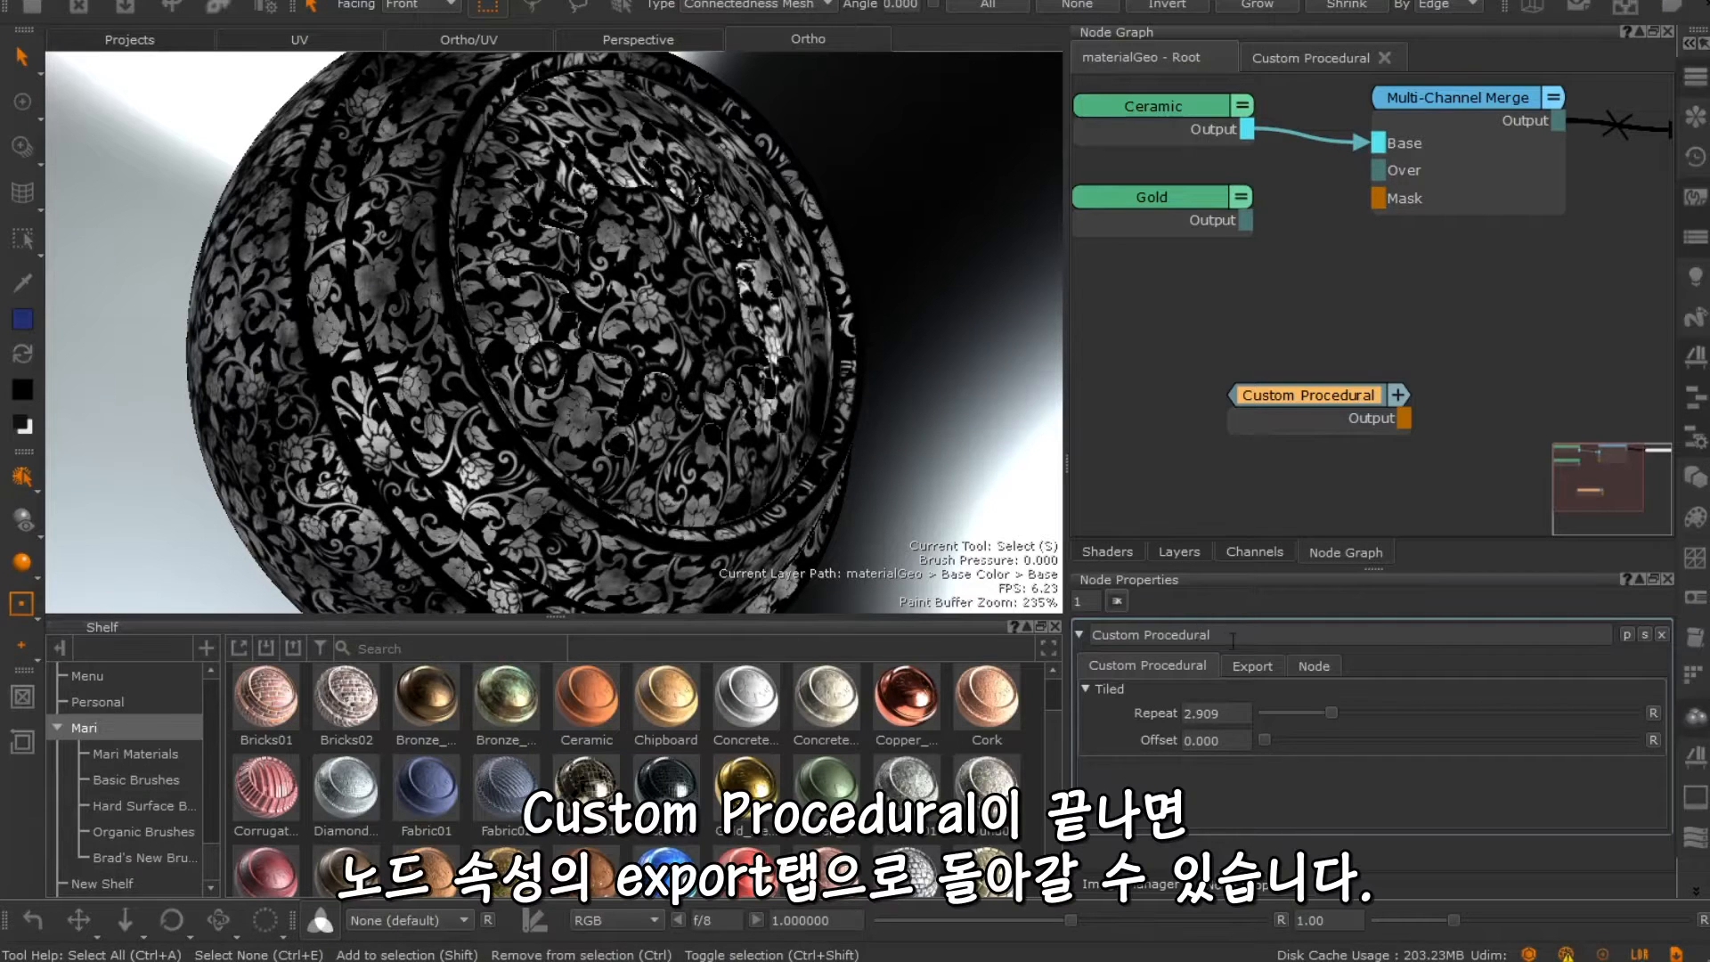
Add the export tags mpc, procedural, ceramic and pattern to the Custom Procedural node.
left_click(1249, 665)
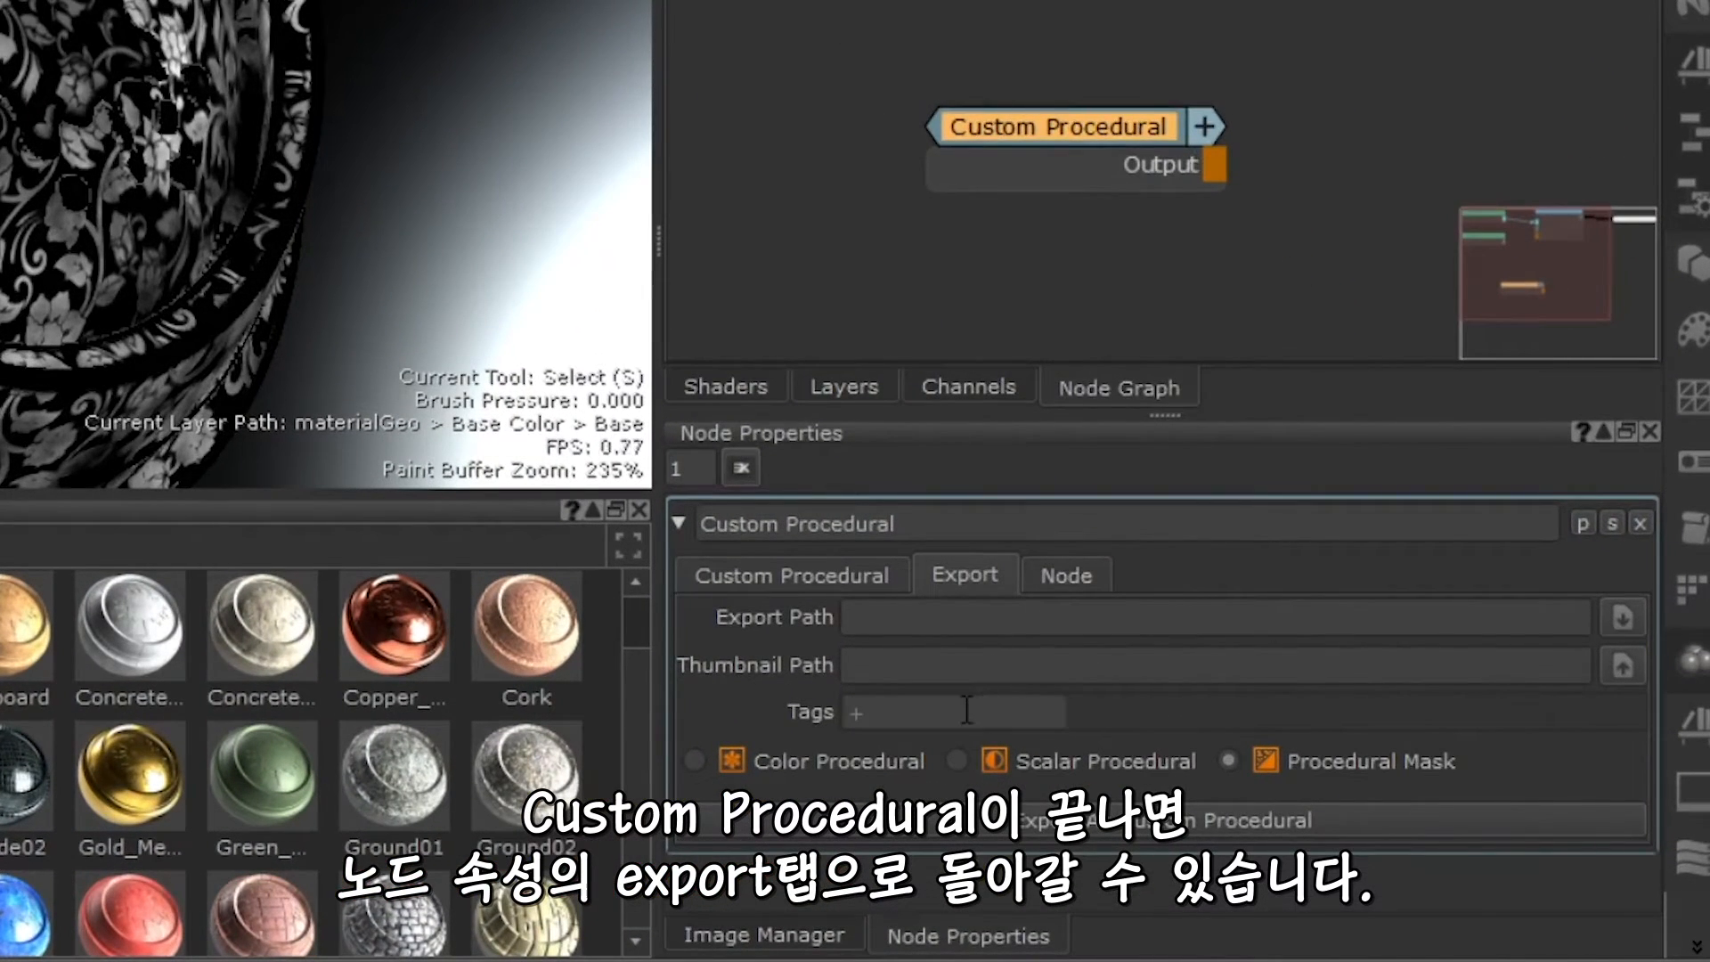
left_click(967, 710)
type("mpd")
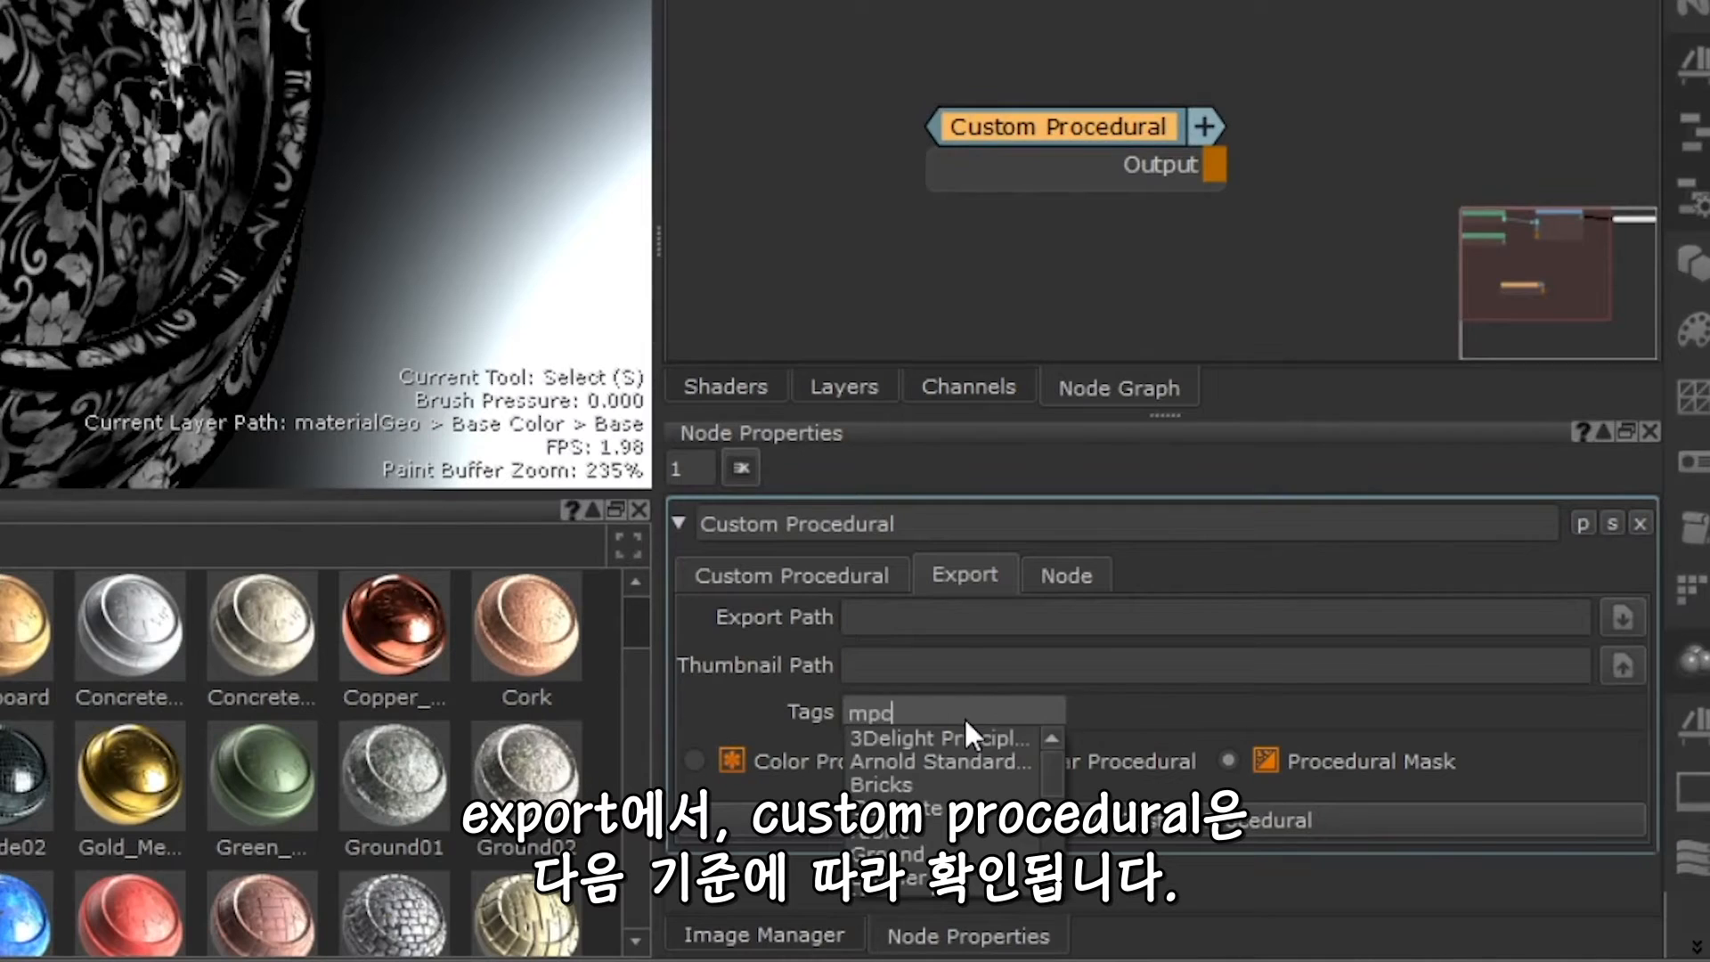
key("Return")
type("procedural")
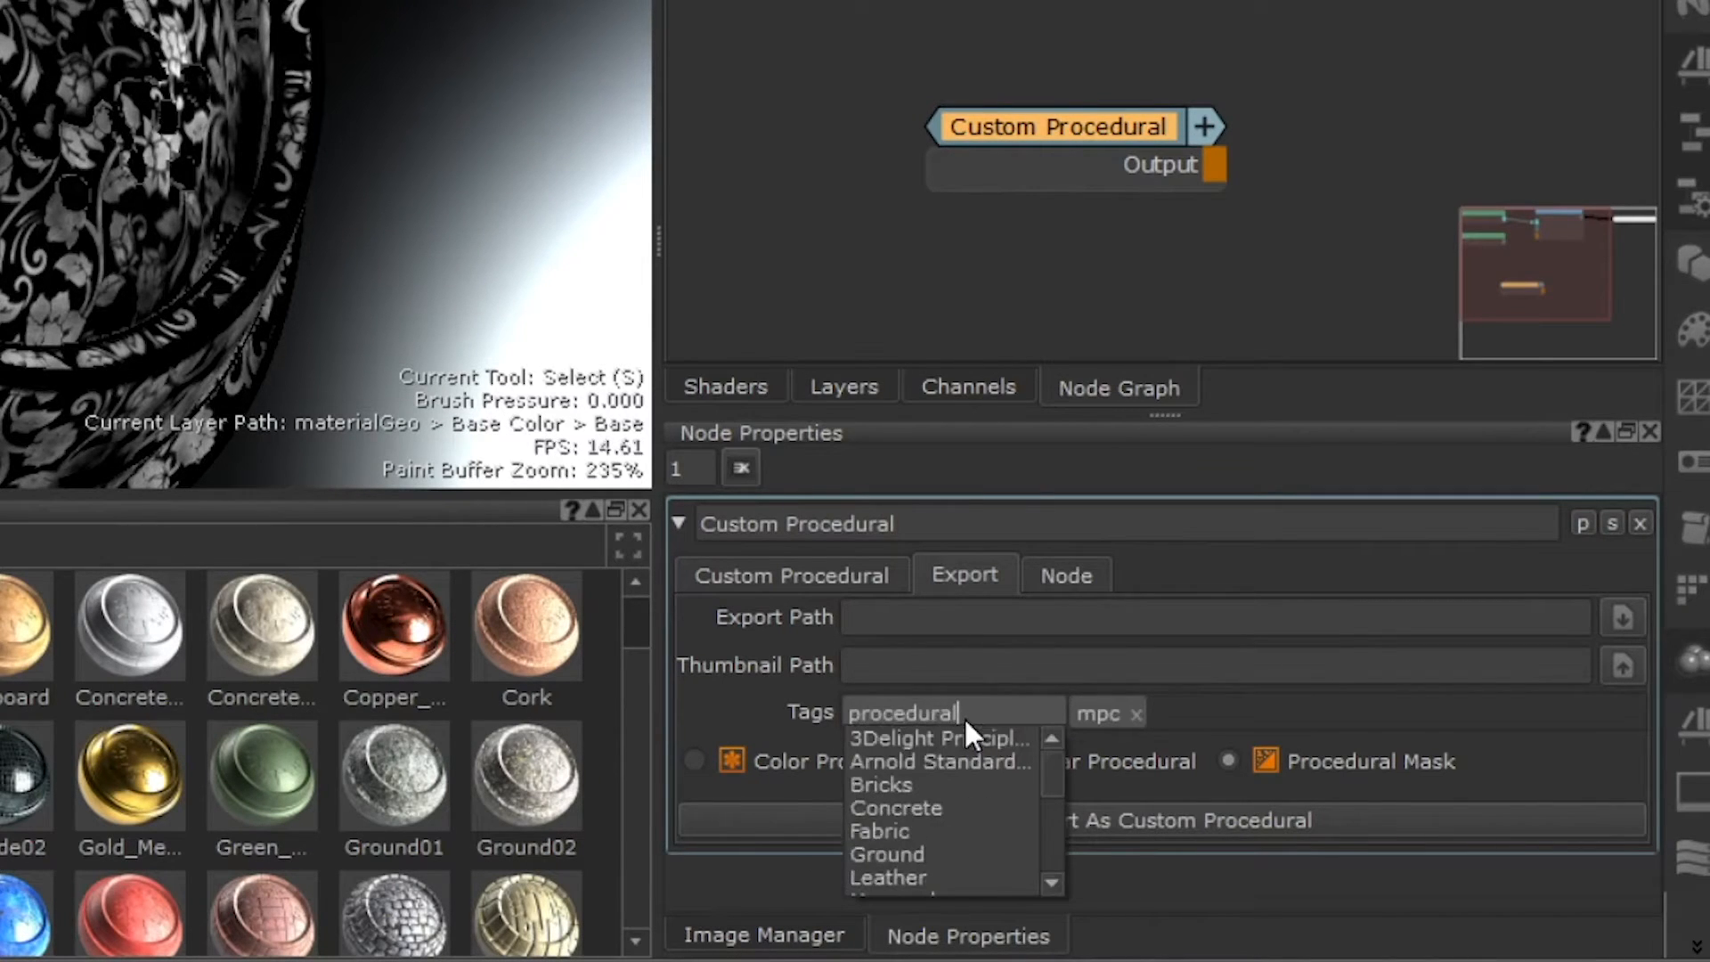
key("Return")
type("ceramic")
key("Return")
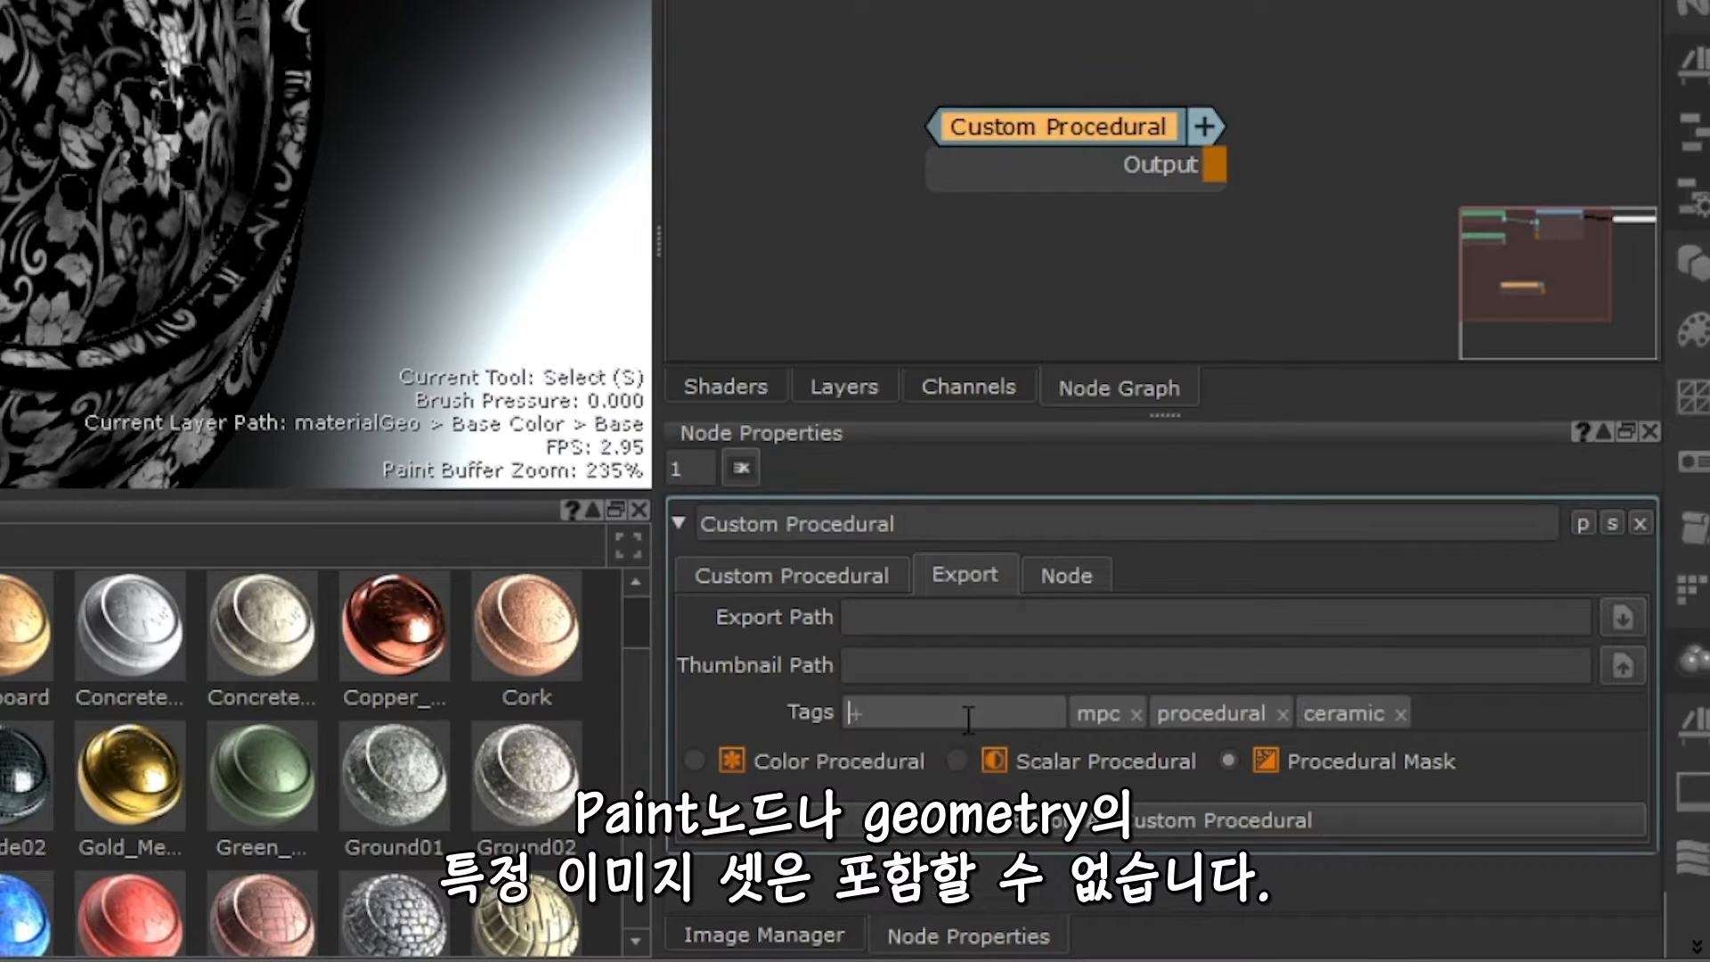
type("pattern")
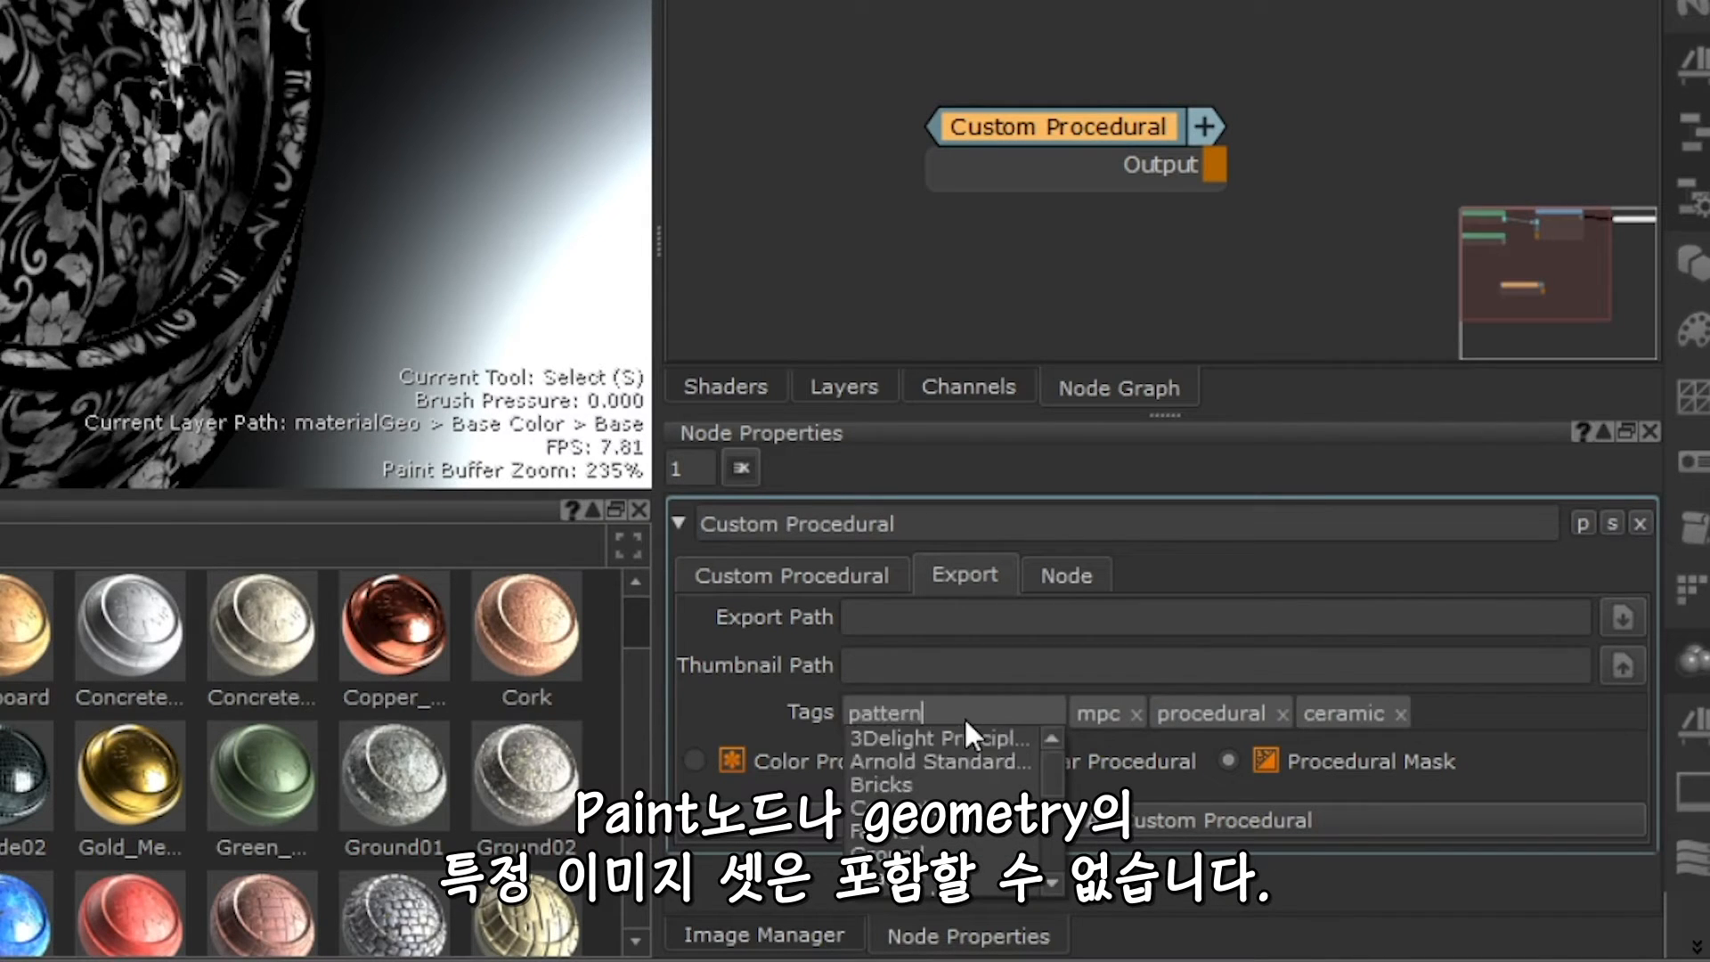
key("Return")
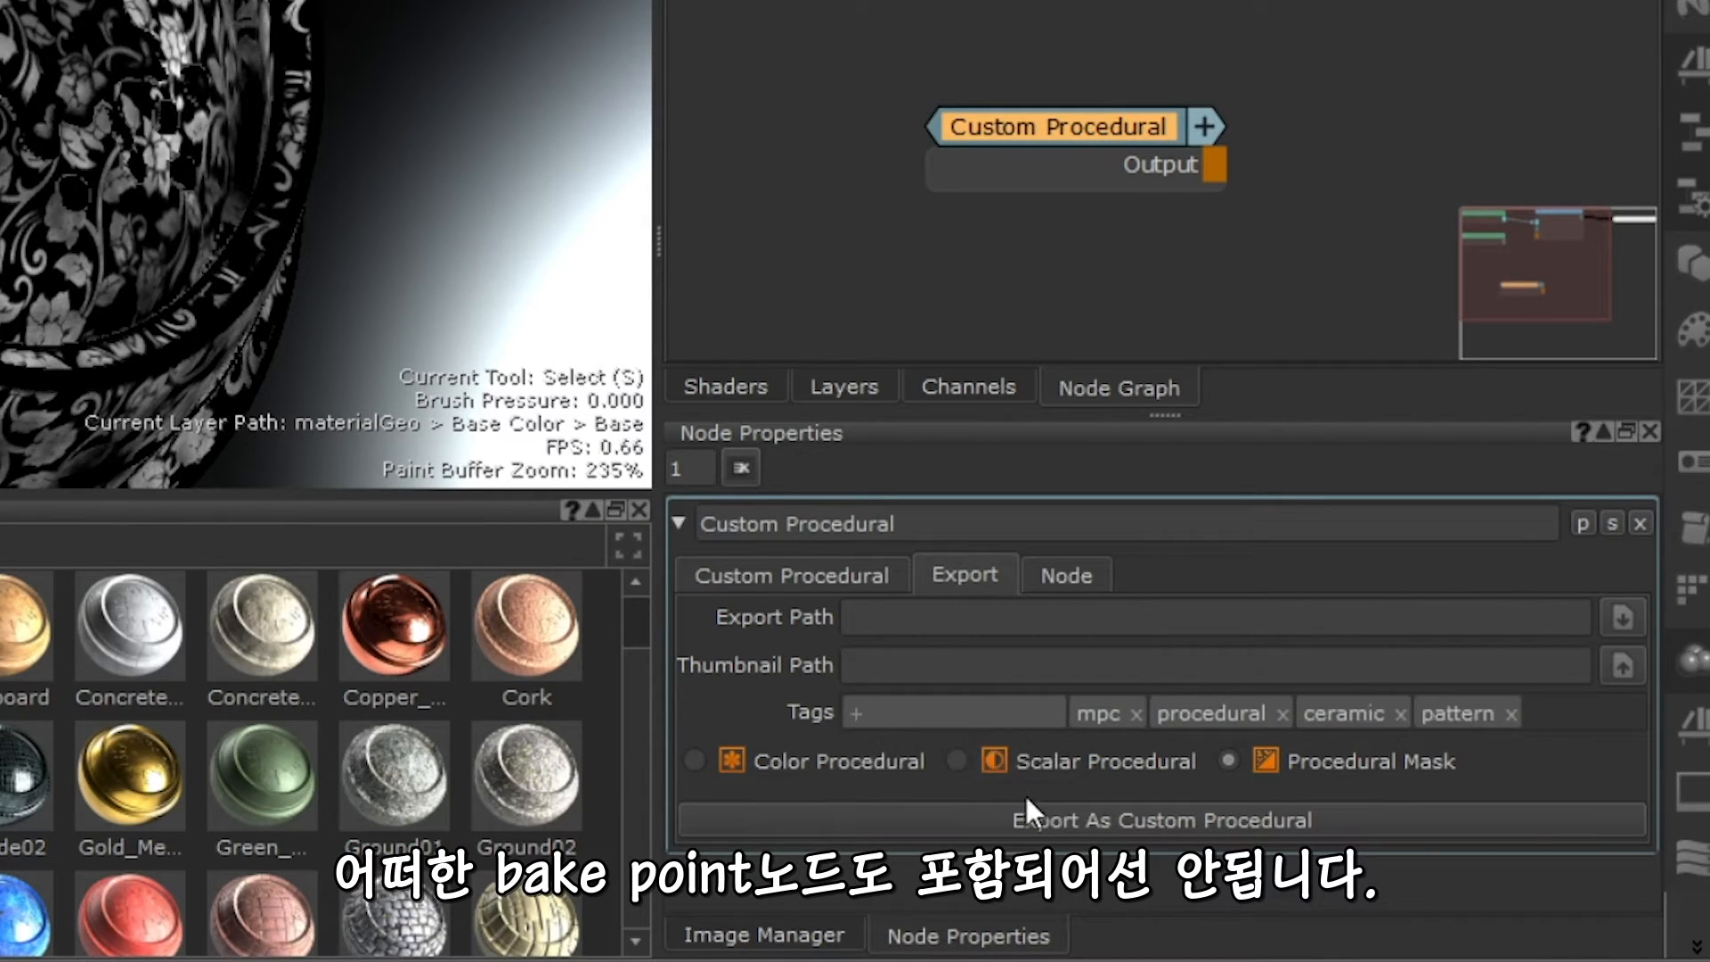
Try to export the node as a custom procedural.
left_click(1044, 820)
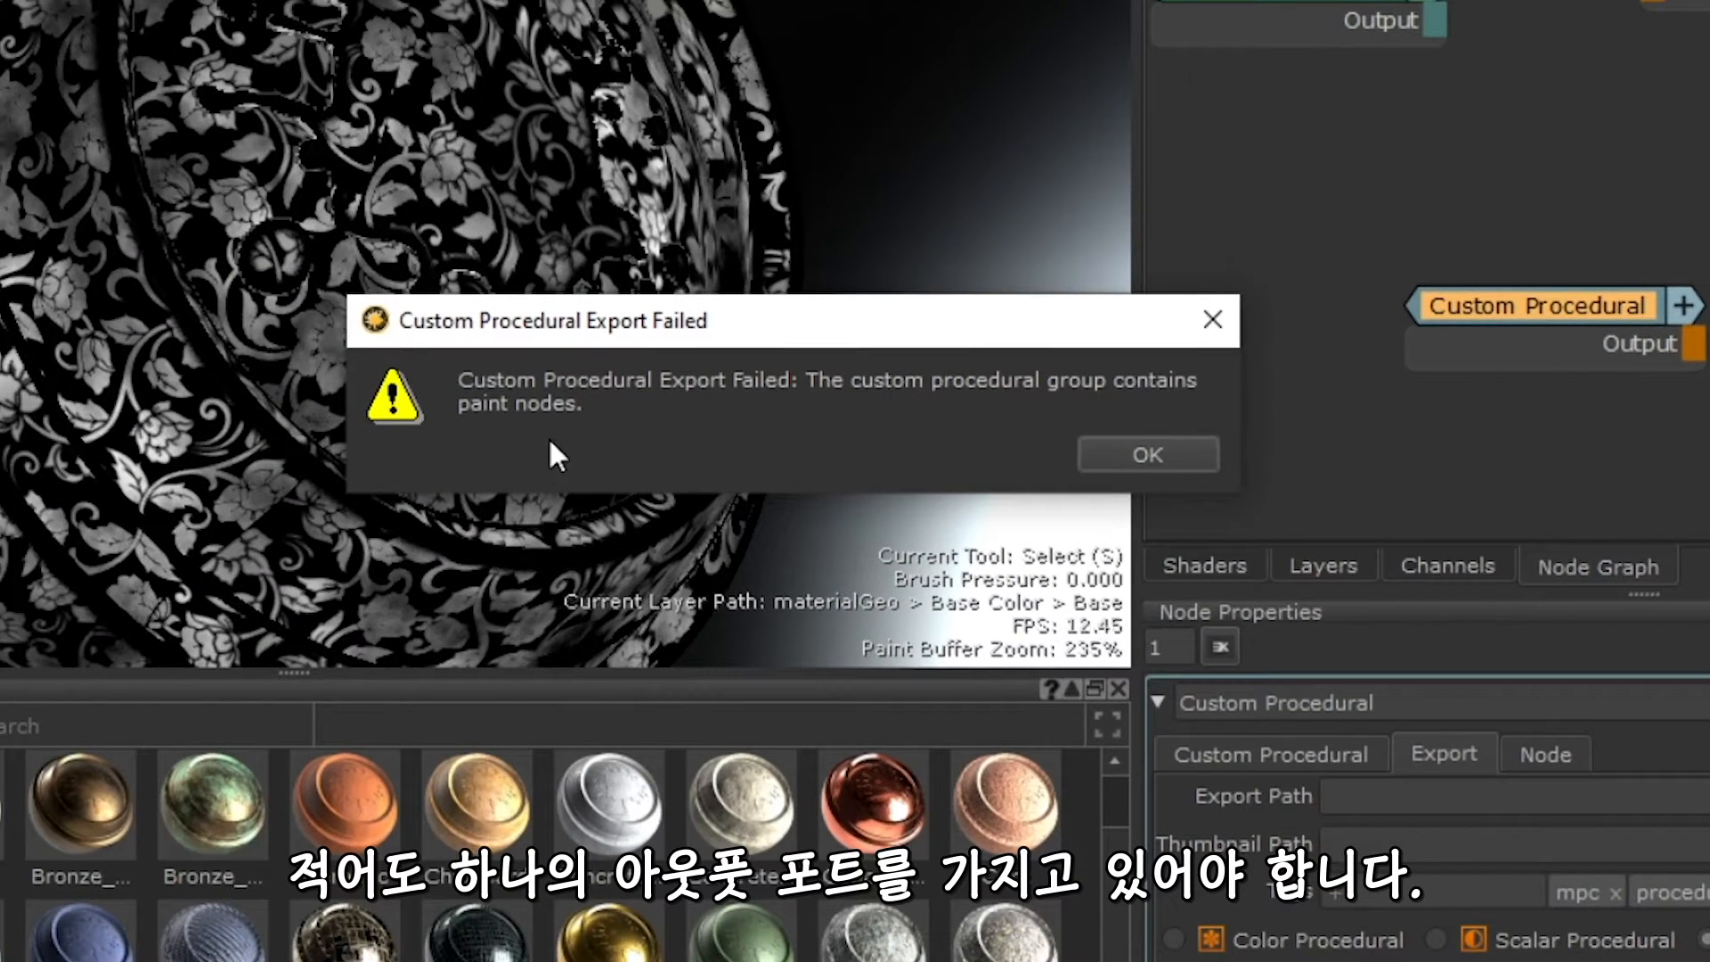
left_click(1107, 446)
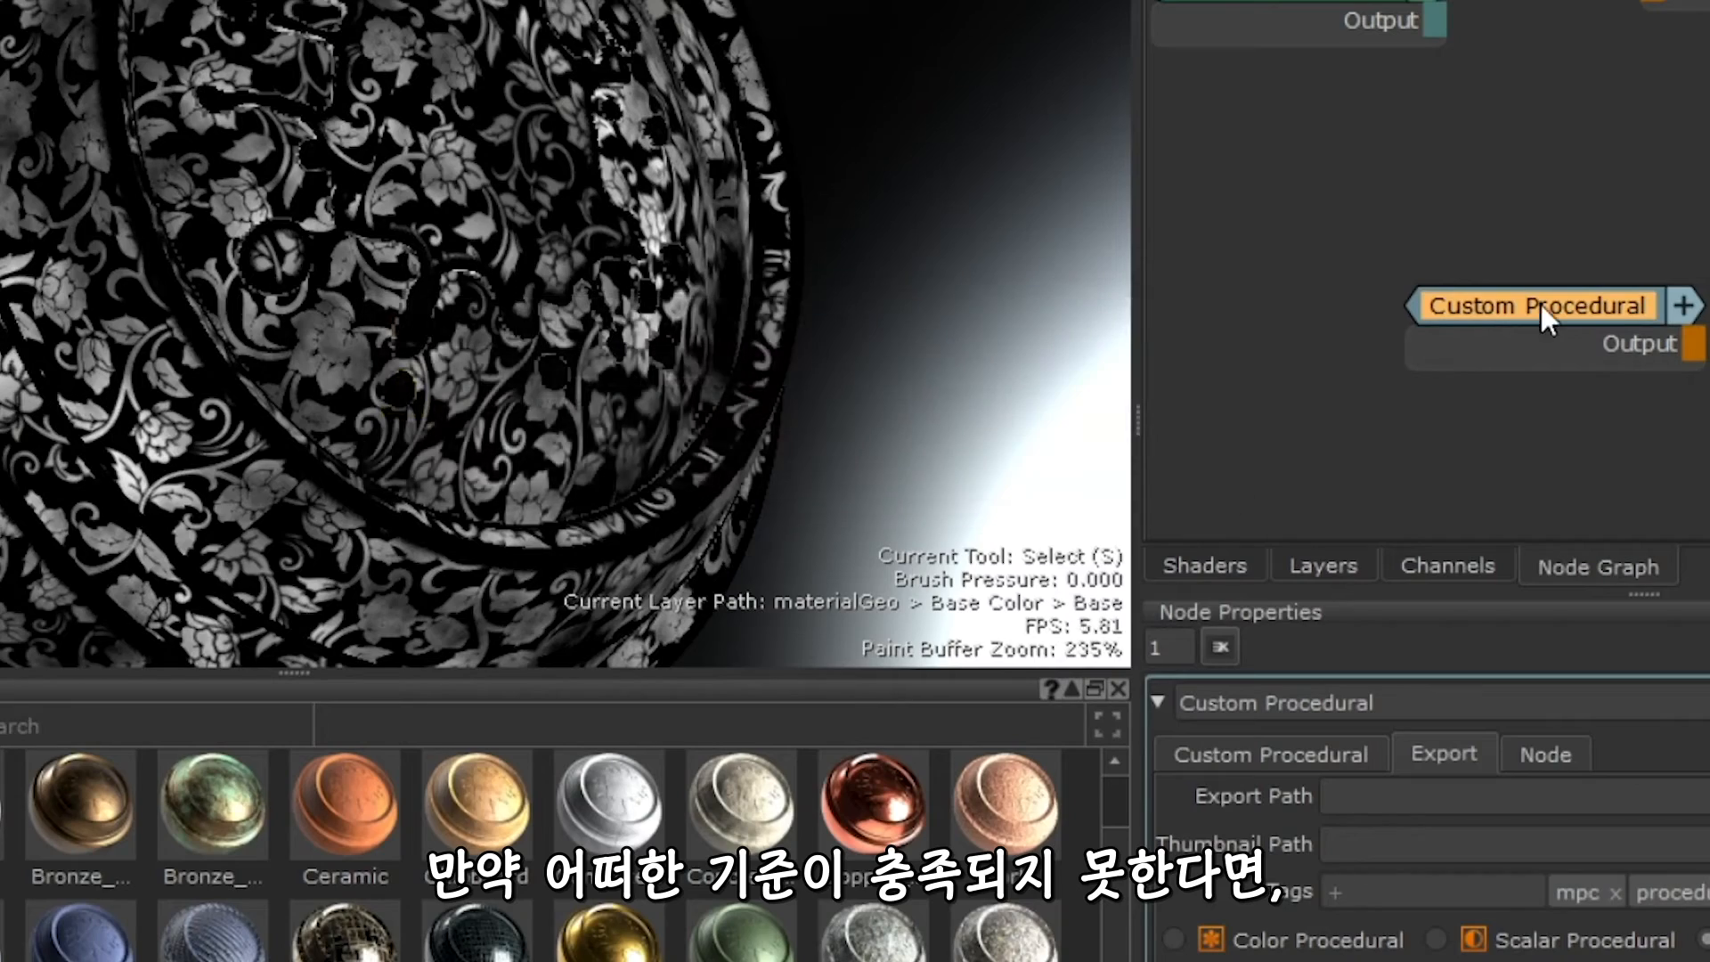
Delete the unconnected Bake Point node inside the Custom Procedural group.
double_click(1528, 307)
scroll(1506, 360, "up", 5)
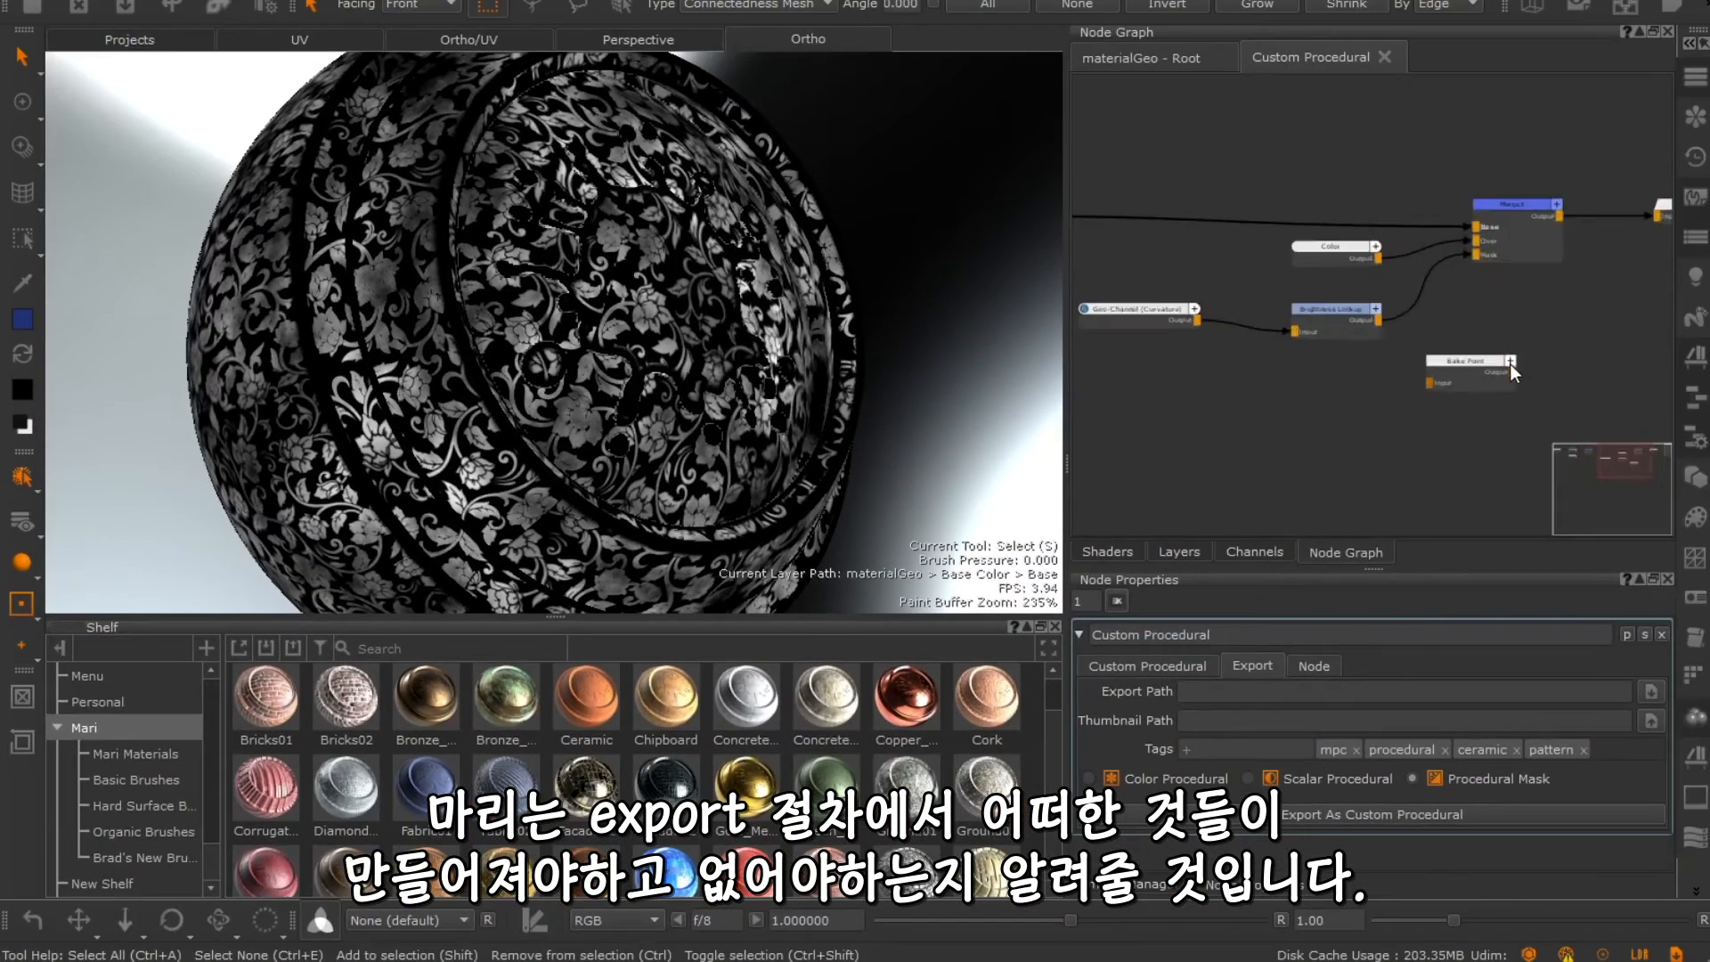
key("Delete")
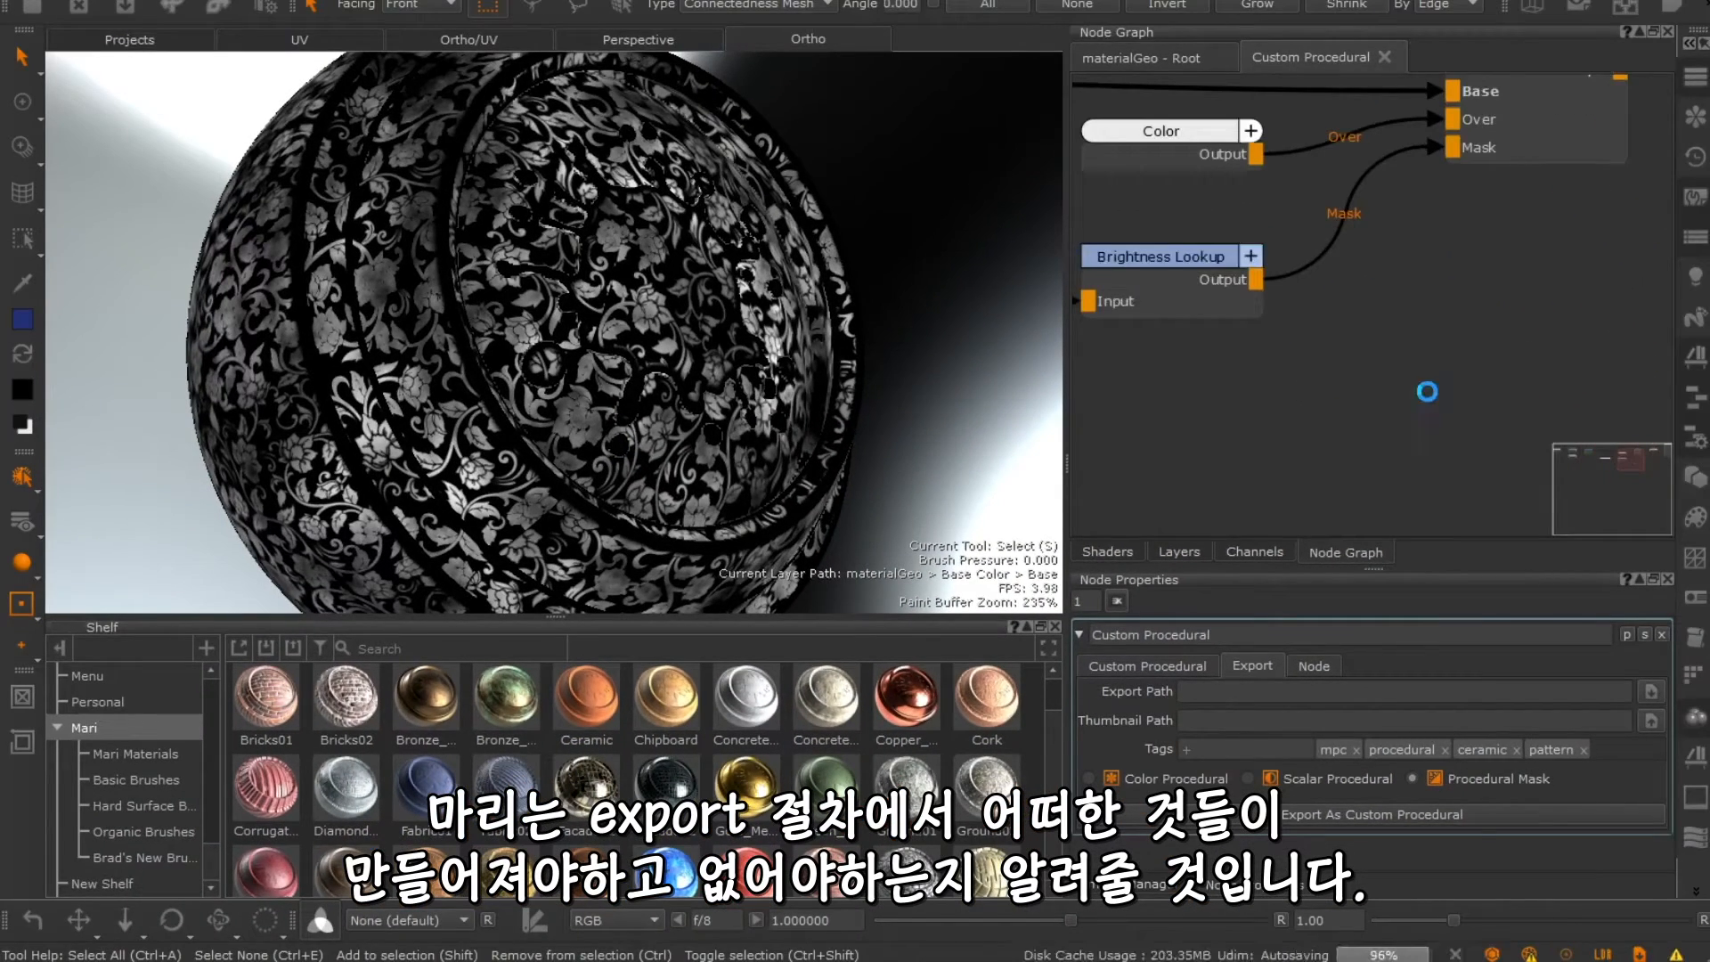
Export the cleaned-up Custom Procedural node as a Procedural Mask.
left_click(1416, 813)
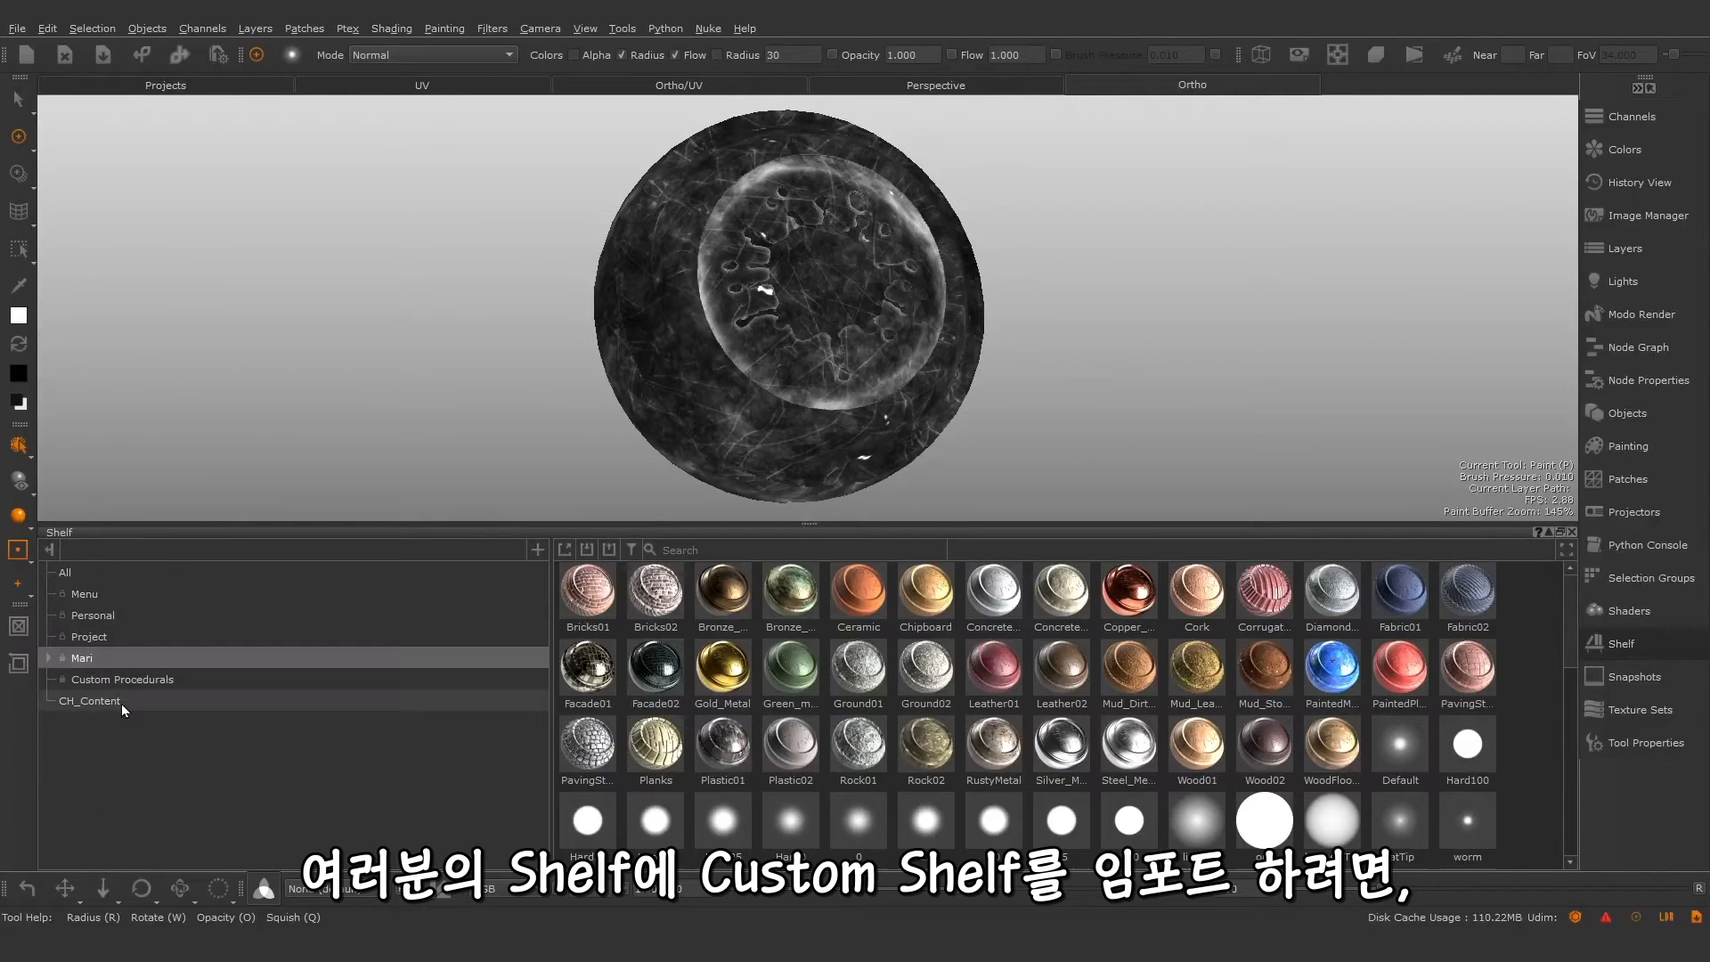
Import cermaicflower.mpc, Netting.mpc and pattern_mask.mpc from the Exported Procs folder into the CH_Content shelf.
left_click(121, 704)
right_click(737, 662)
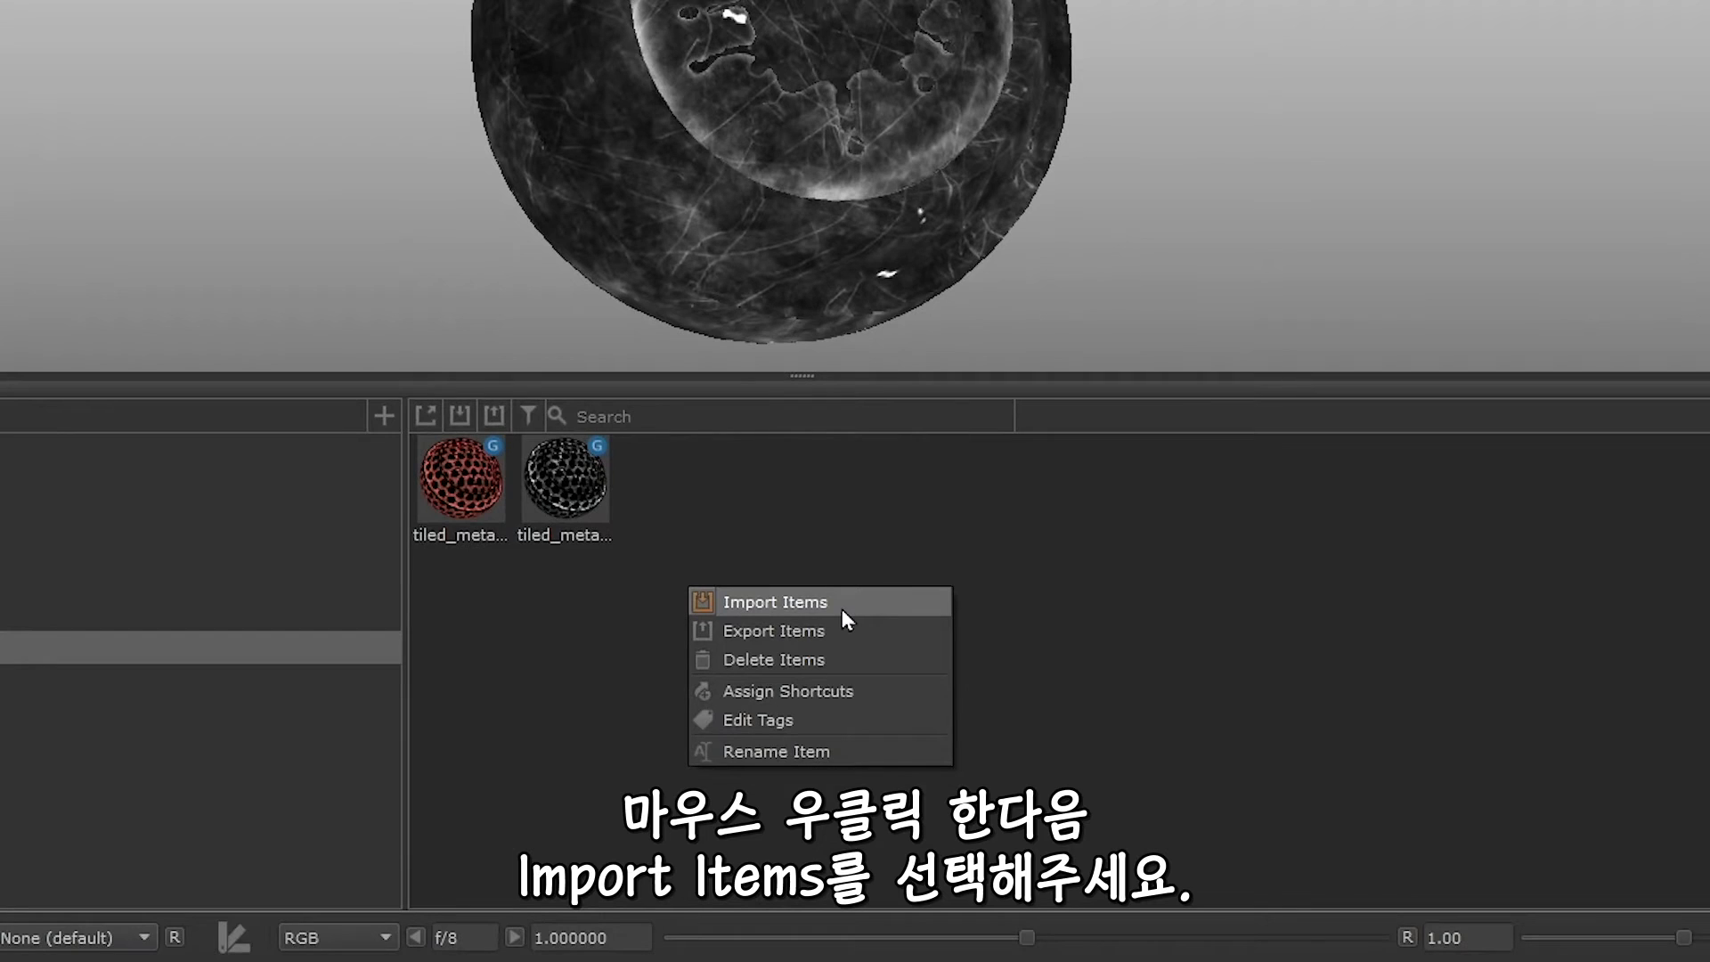
left_click(842, 607)
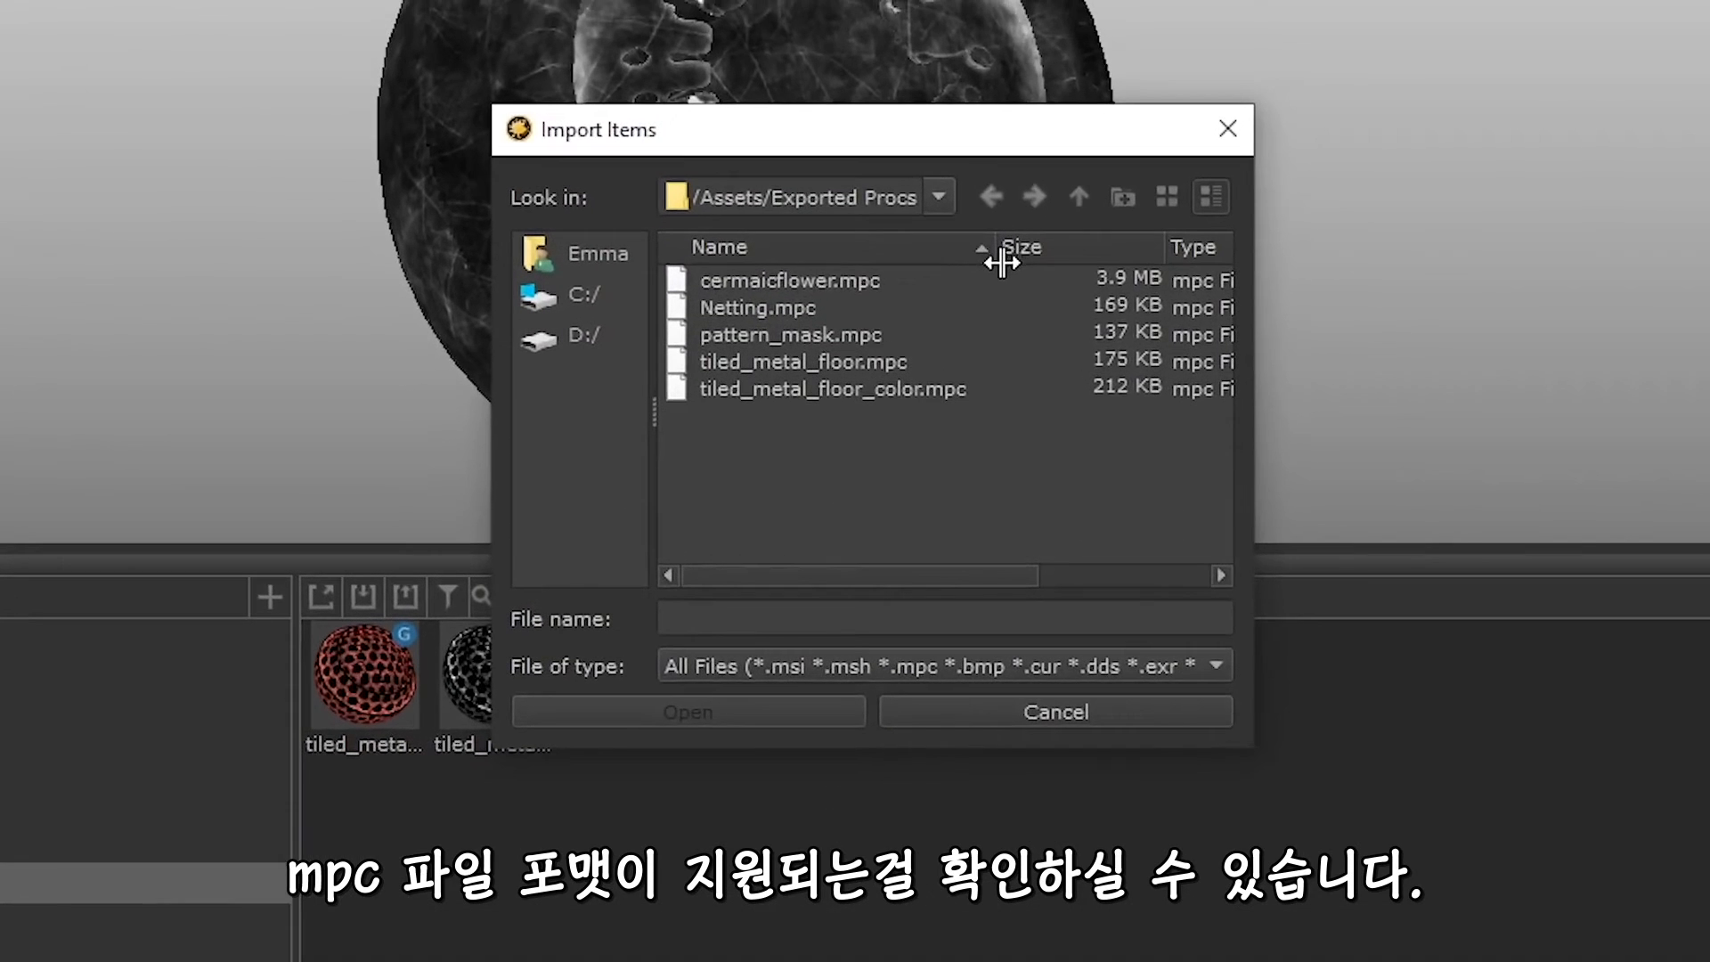
left_click(802, 280)
left_click(859, 335, "shift")
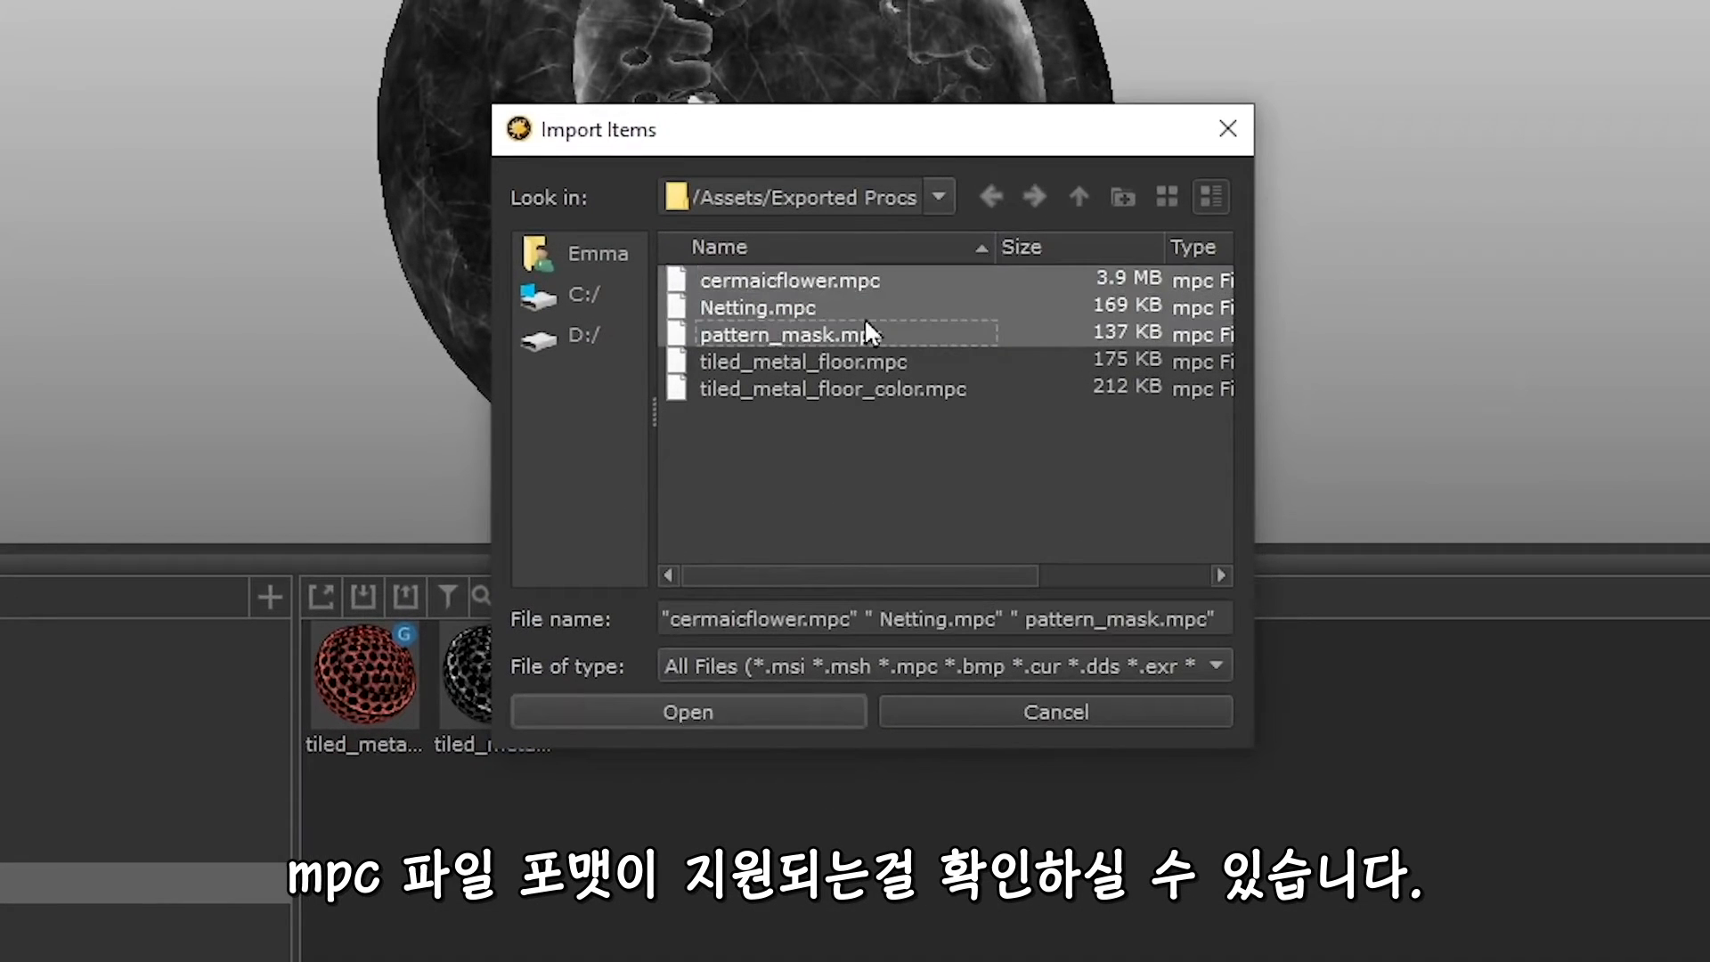
left_click(727, 715)
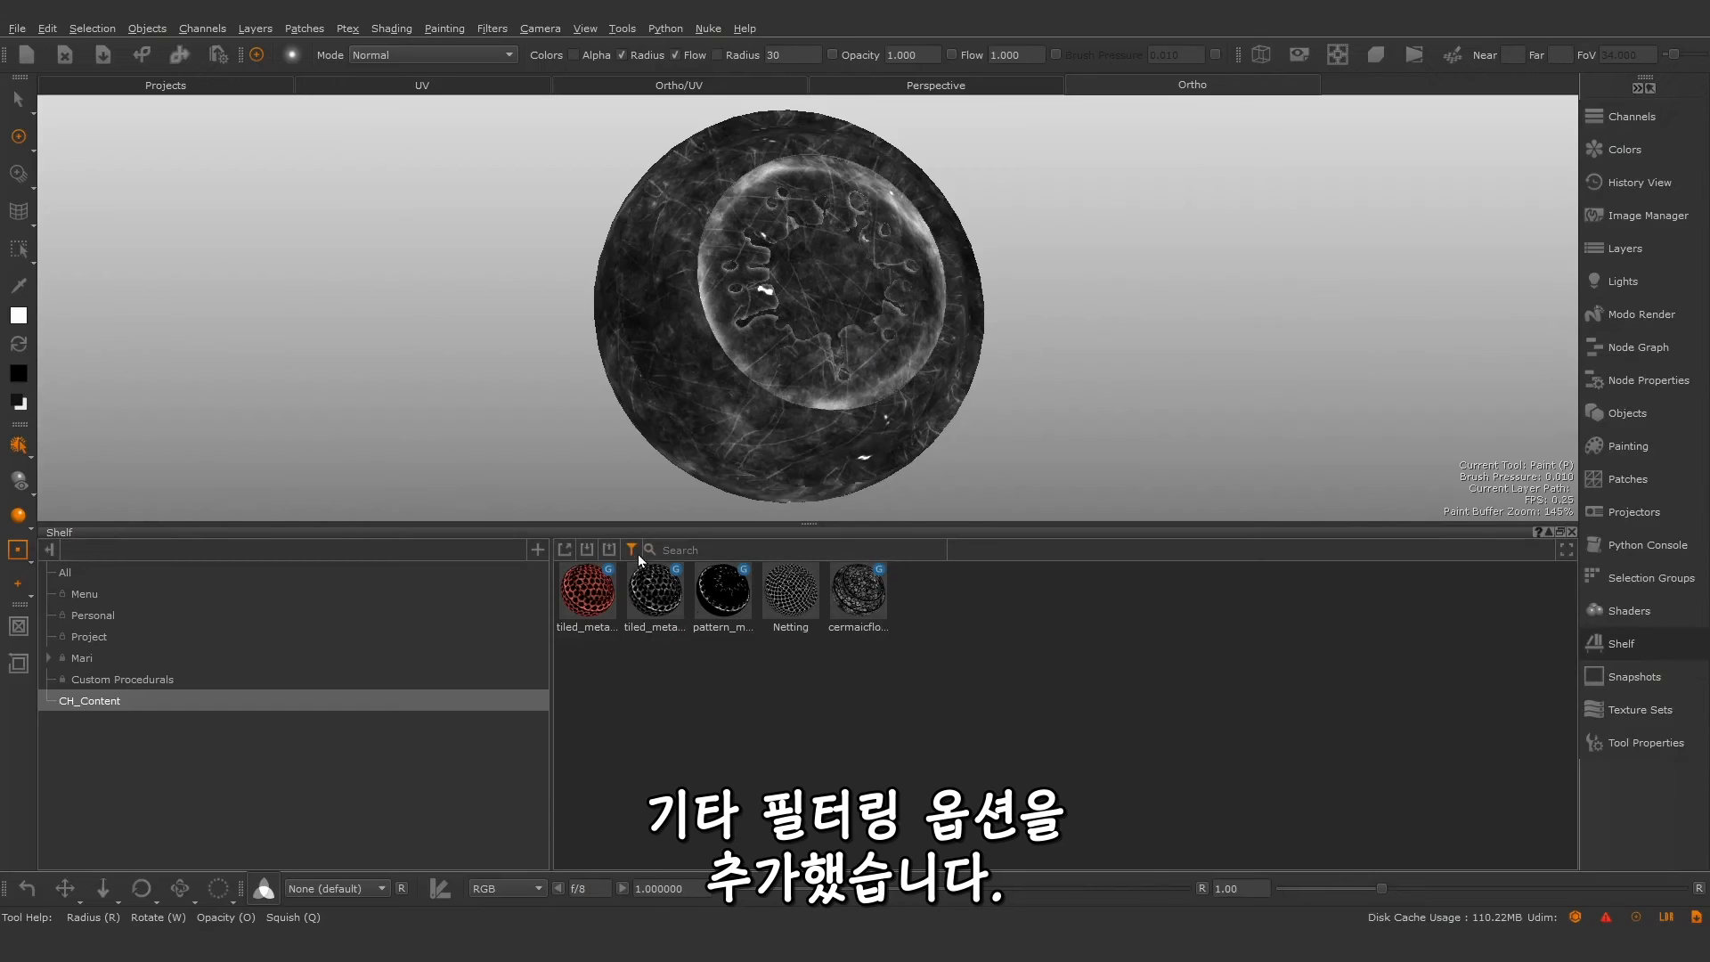
Filter the CH_Content shelf by custom procedural type, using color procedurals and procedural masks.
left_click(634, 549)
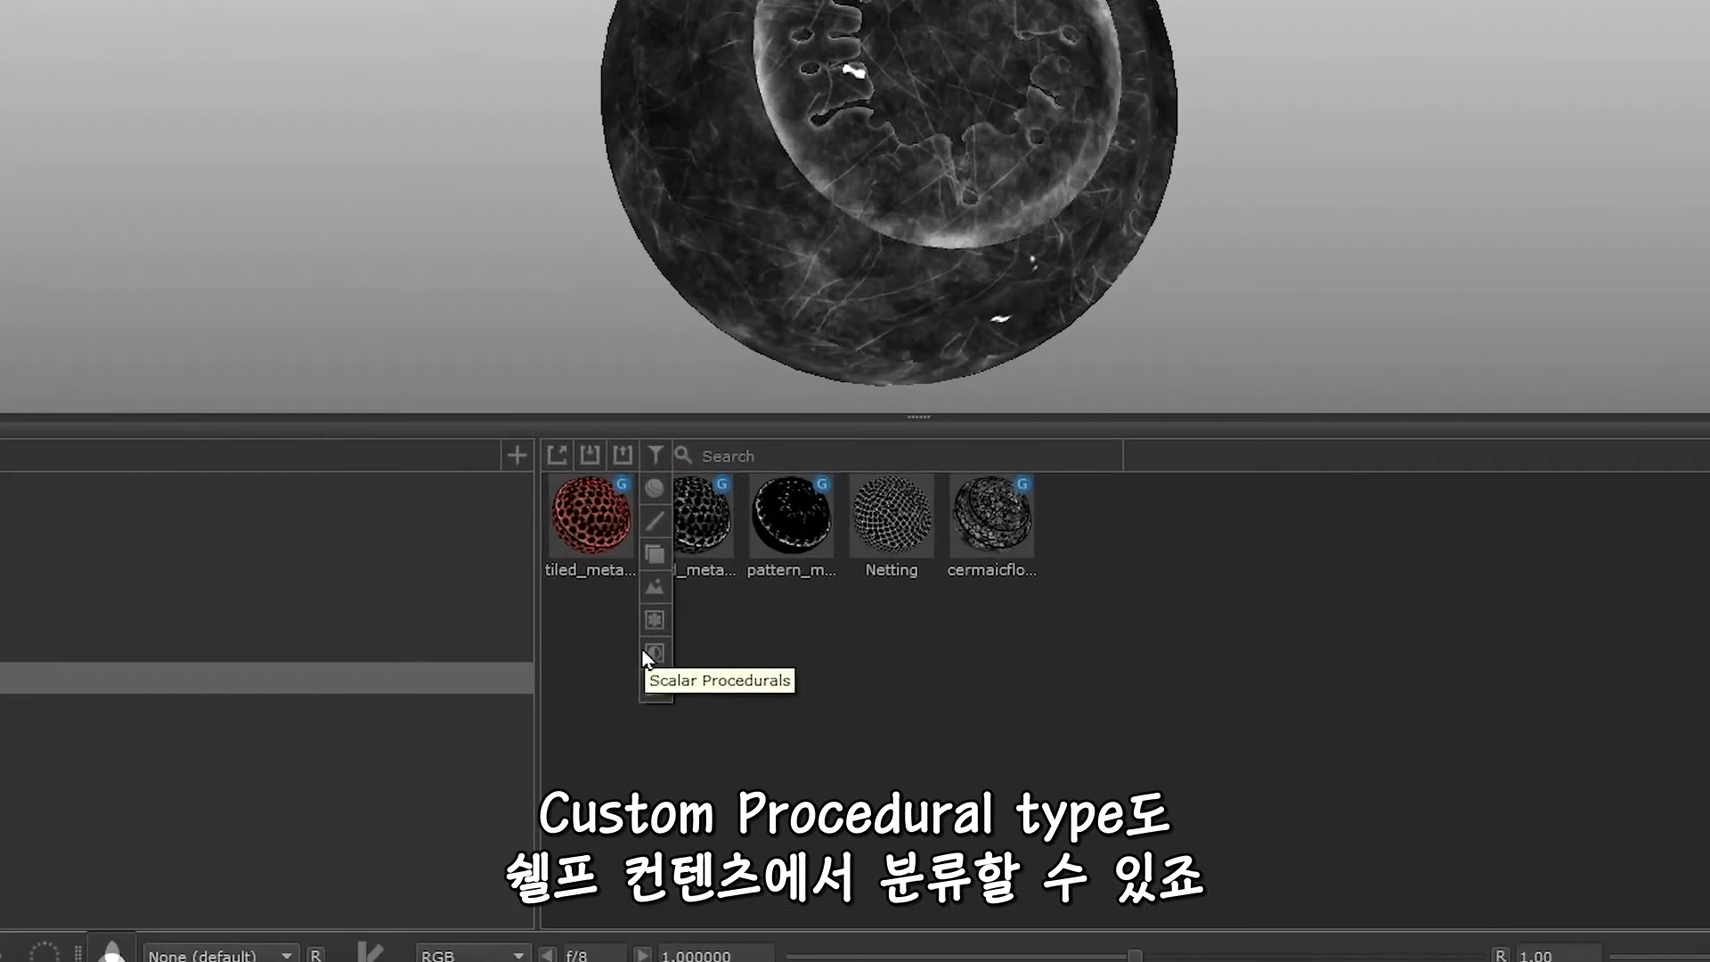
left_click(657, 622)
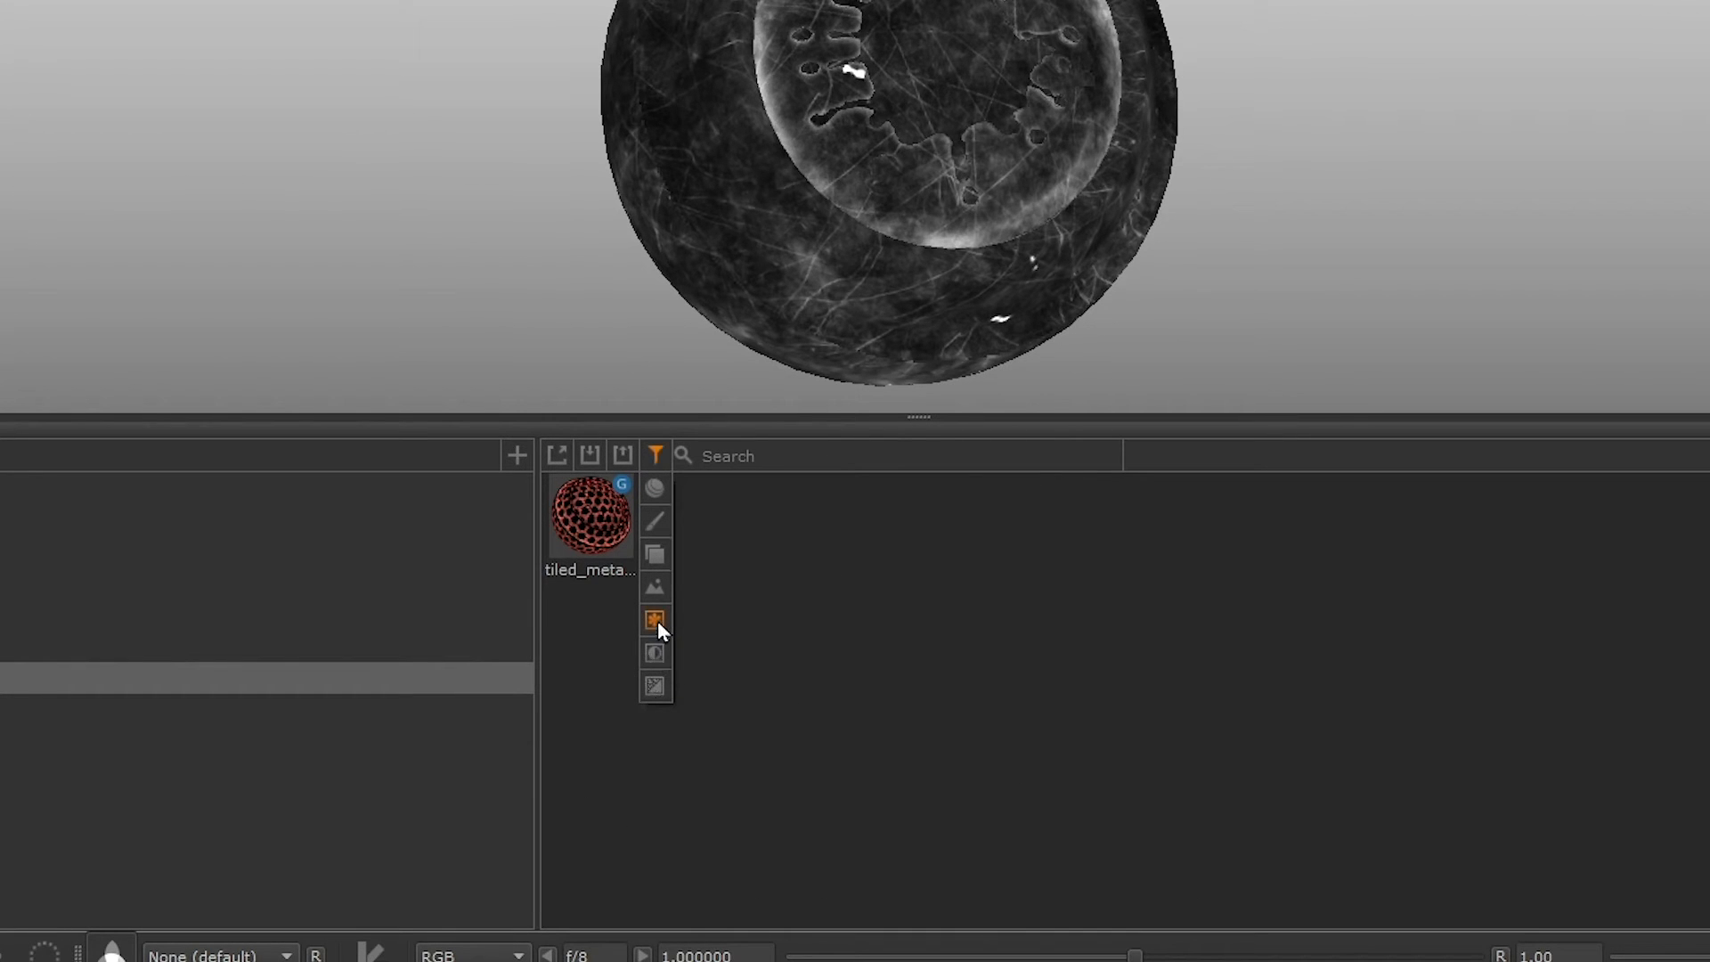
left_click(656, 686)
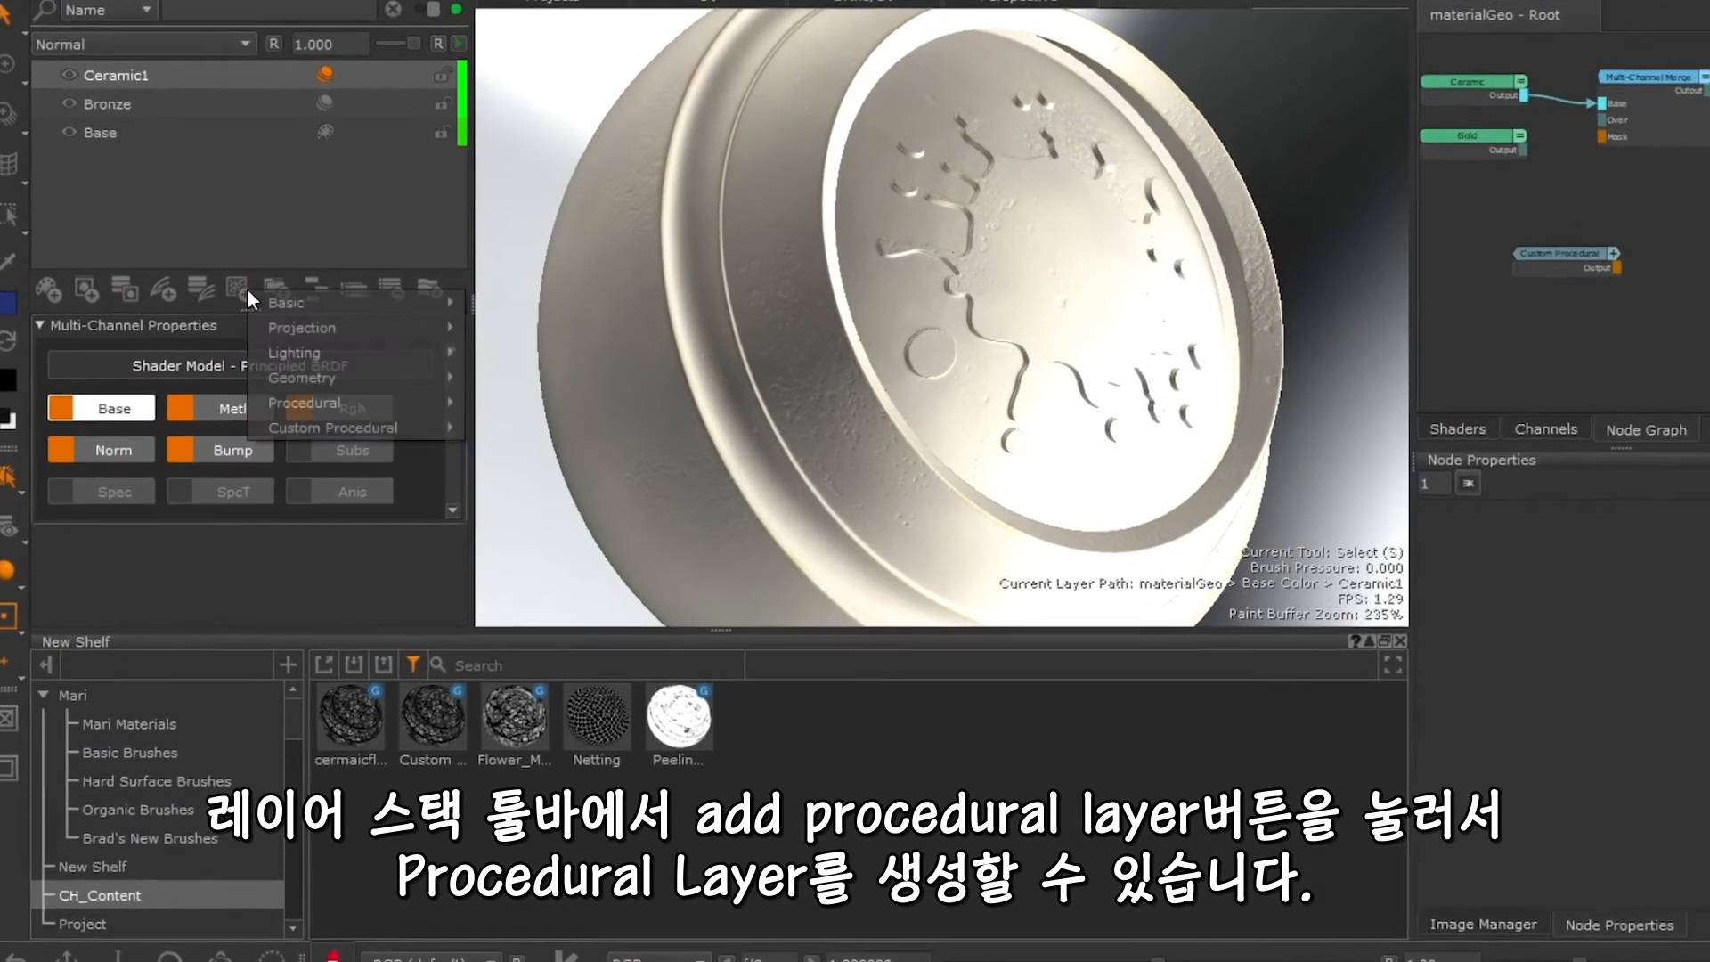
left_click(236, 307)
mouse_move(302, 431)
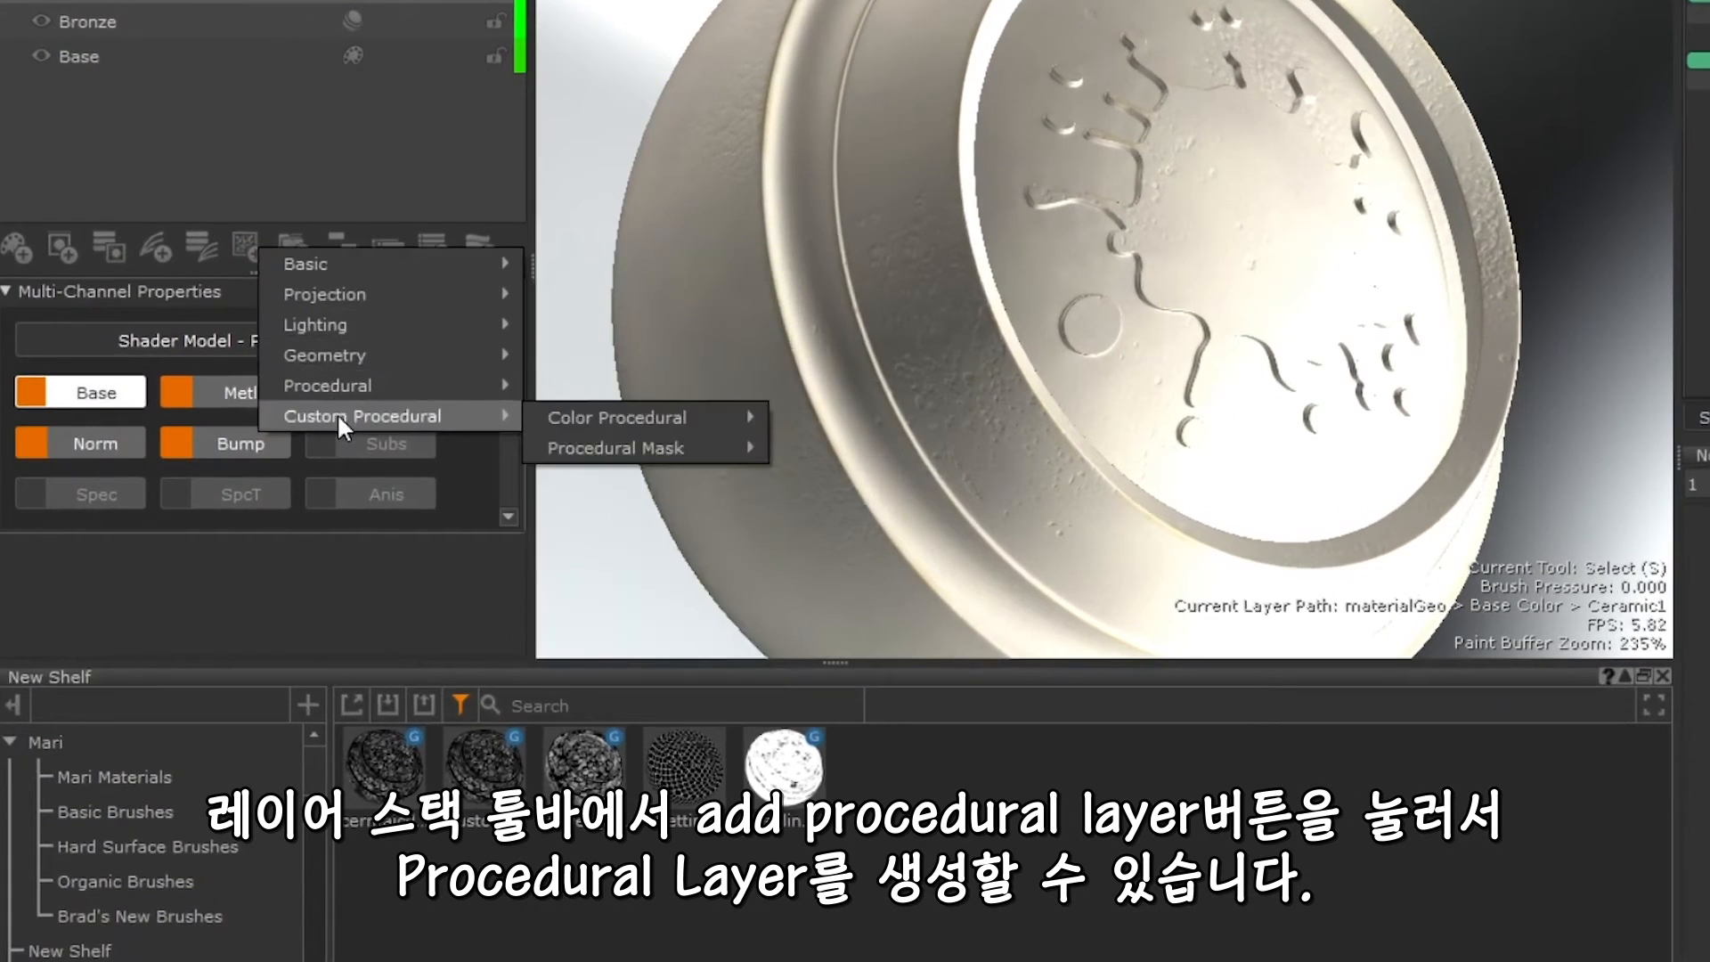
mouse_move(638, 447)
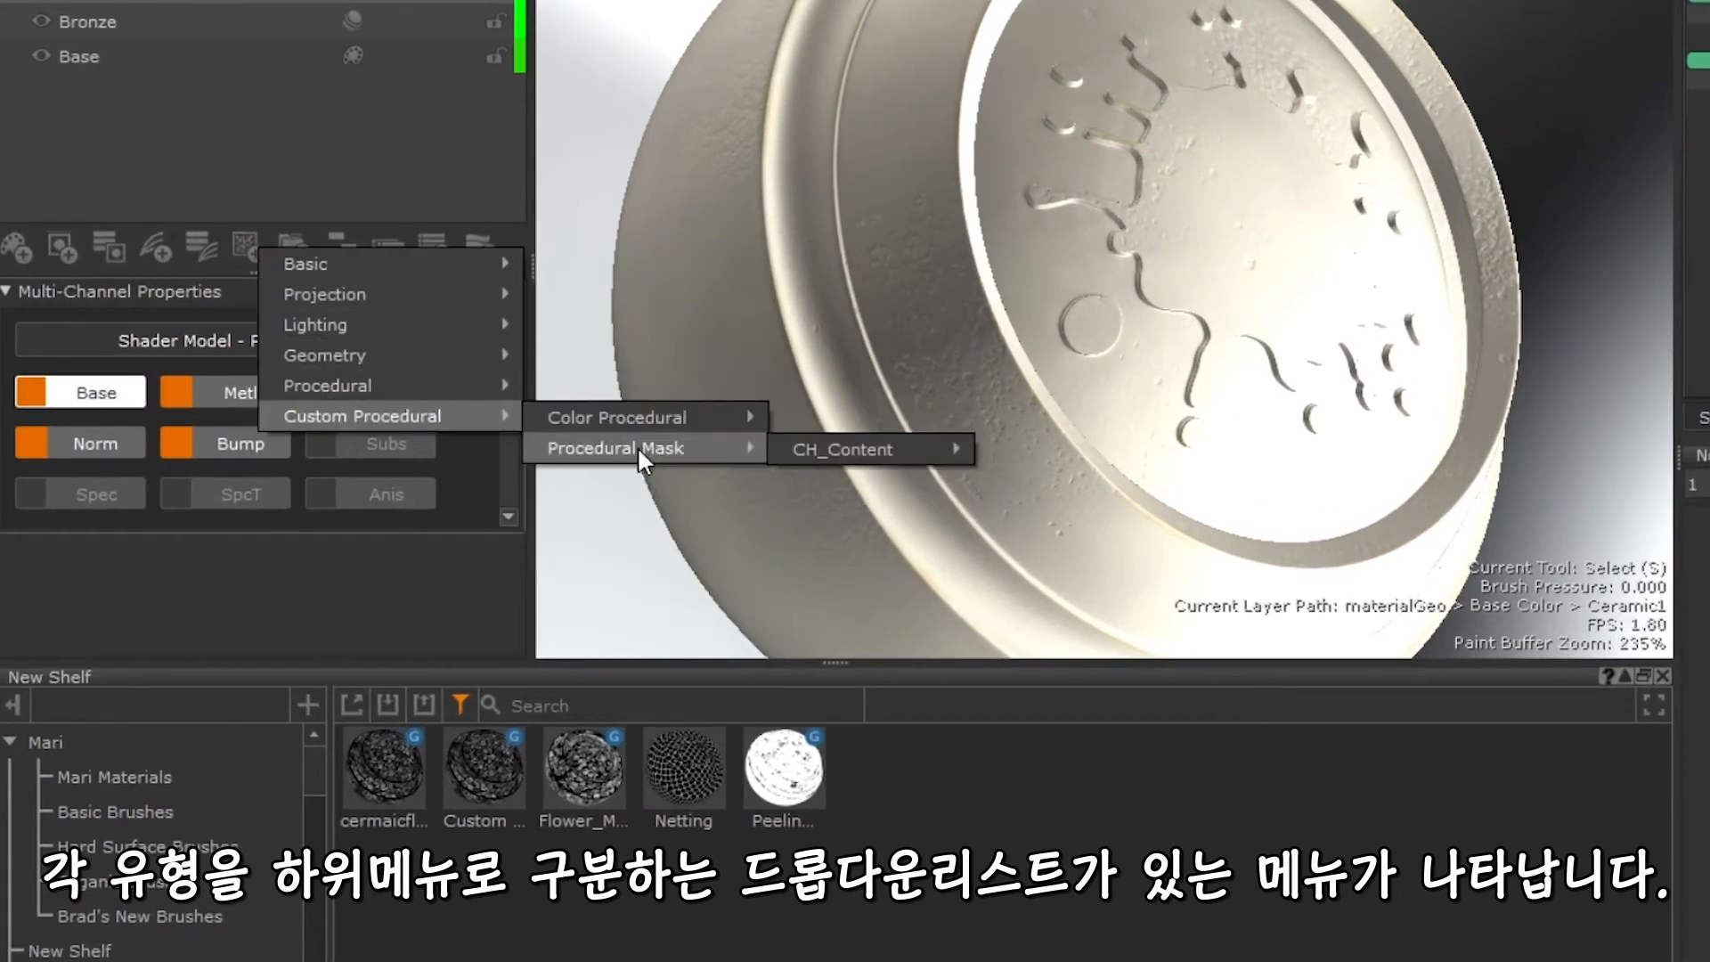
mouse_move(841, 446)
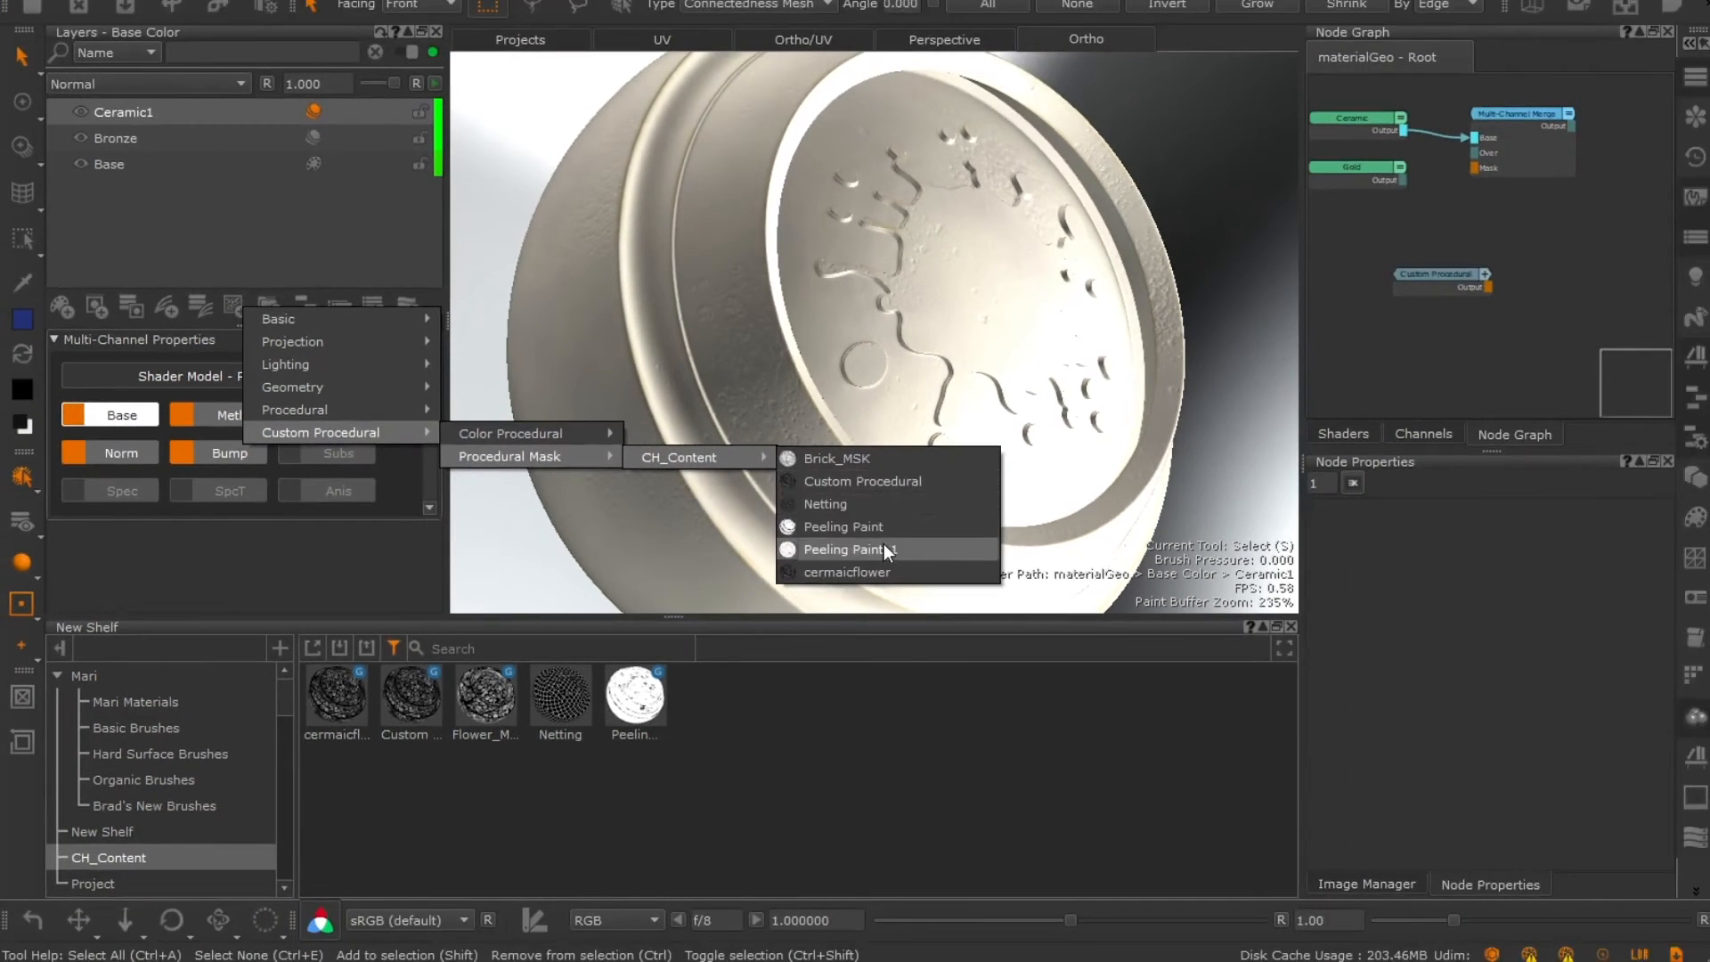
left_click(1063, 543)
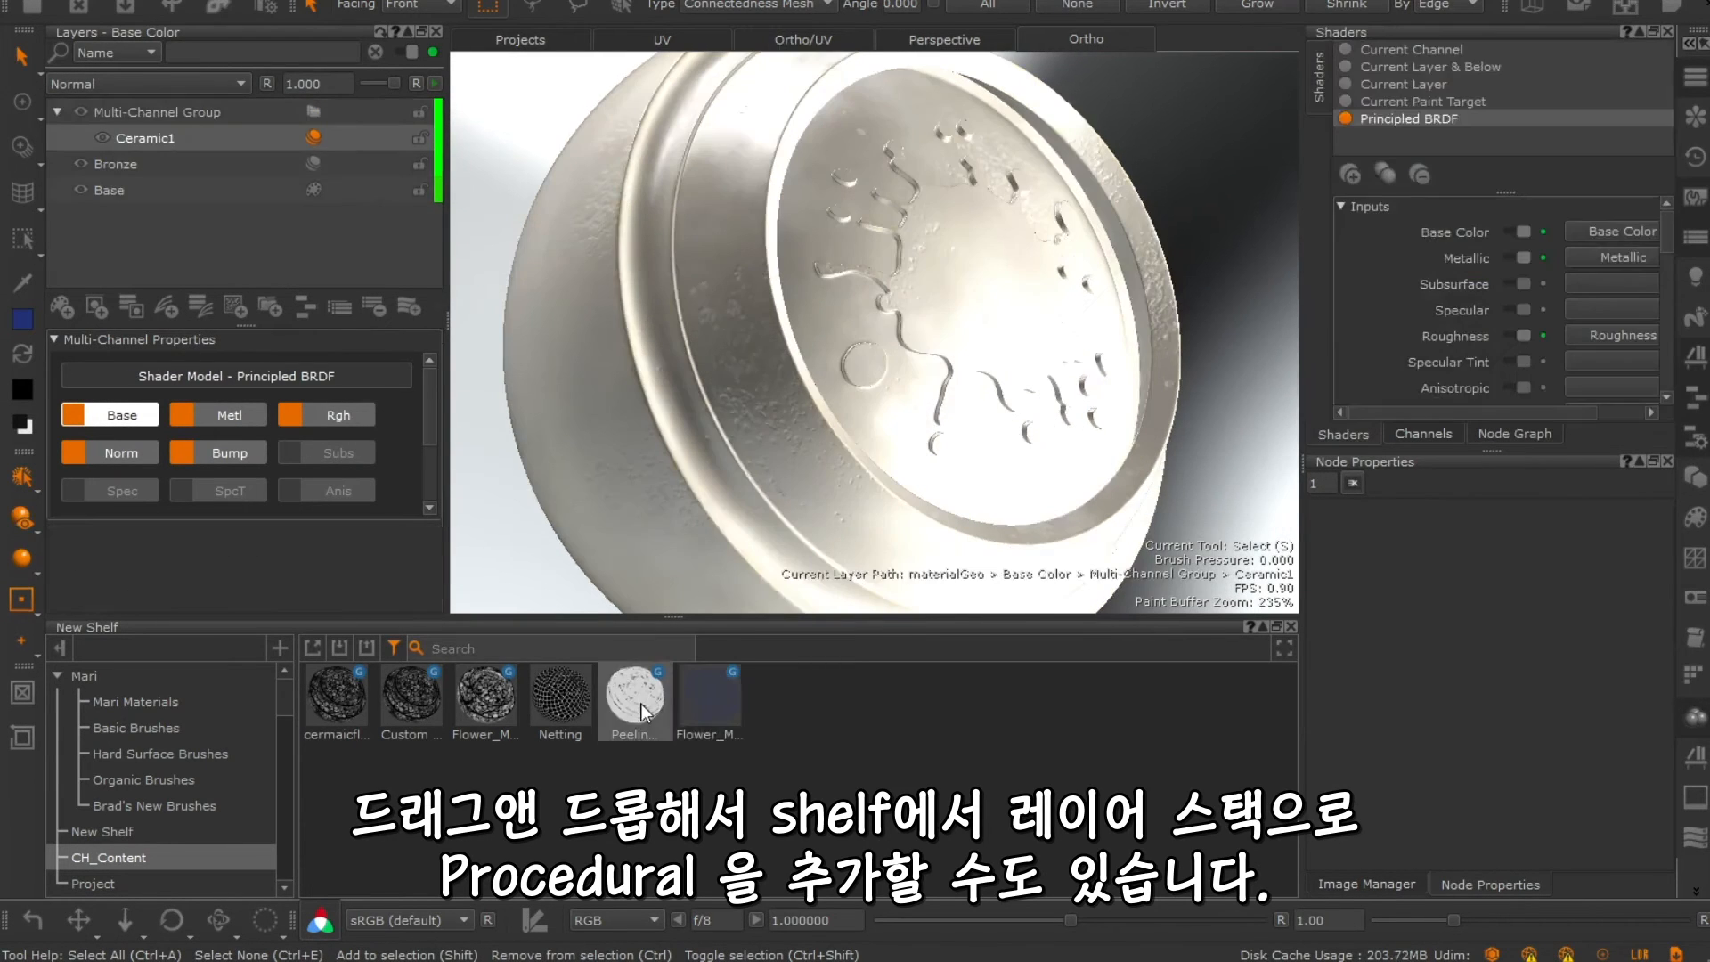
Apply the Peeling Paint procedural from the shelf as a mask on Ceramic1 and add the blue Flower_MSK procedural as a layer above it.
left_click_drag(638, 701, 375, 136)
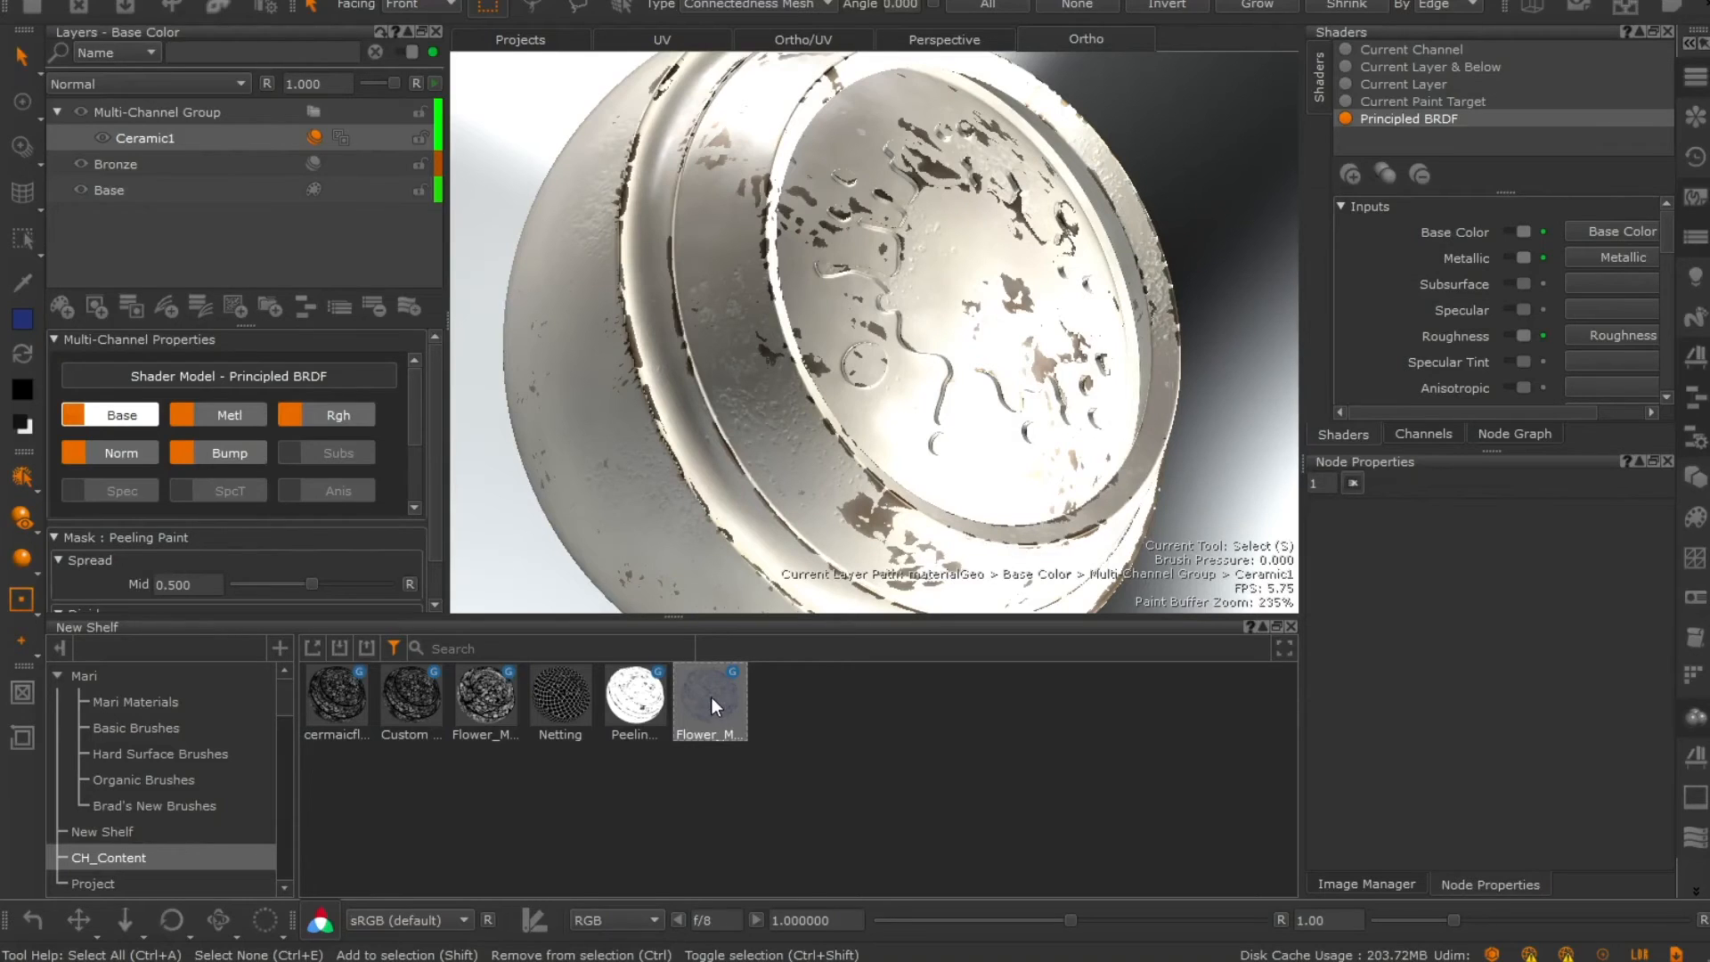
left_click_drag(713, 698, 269, 127)
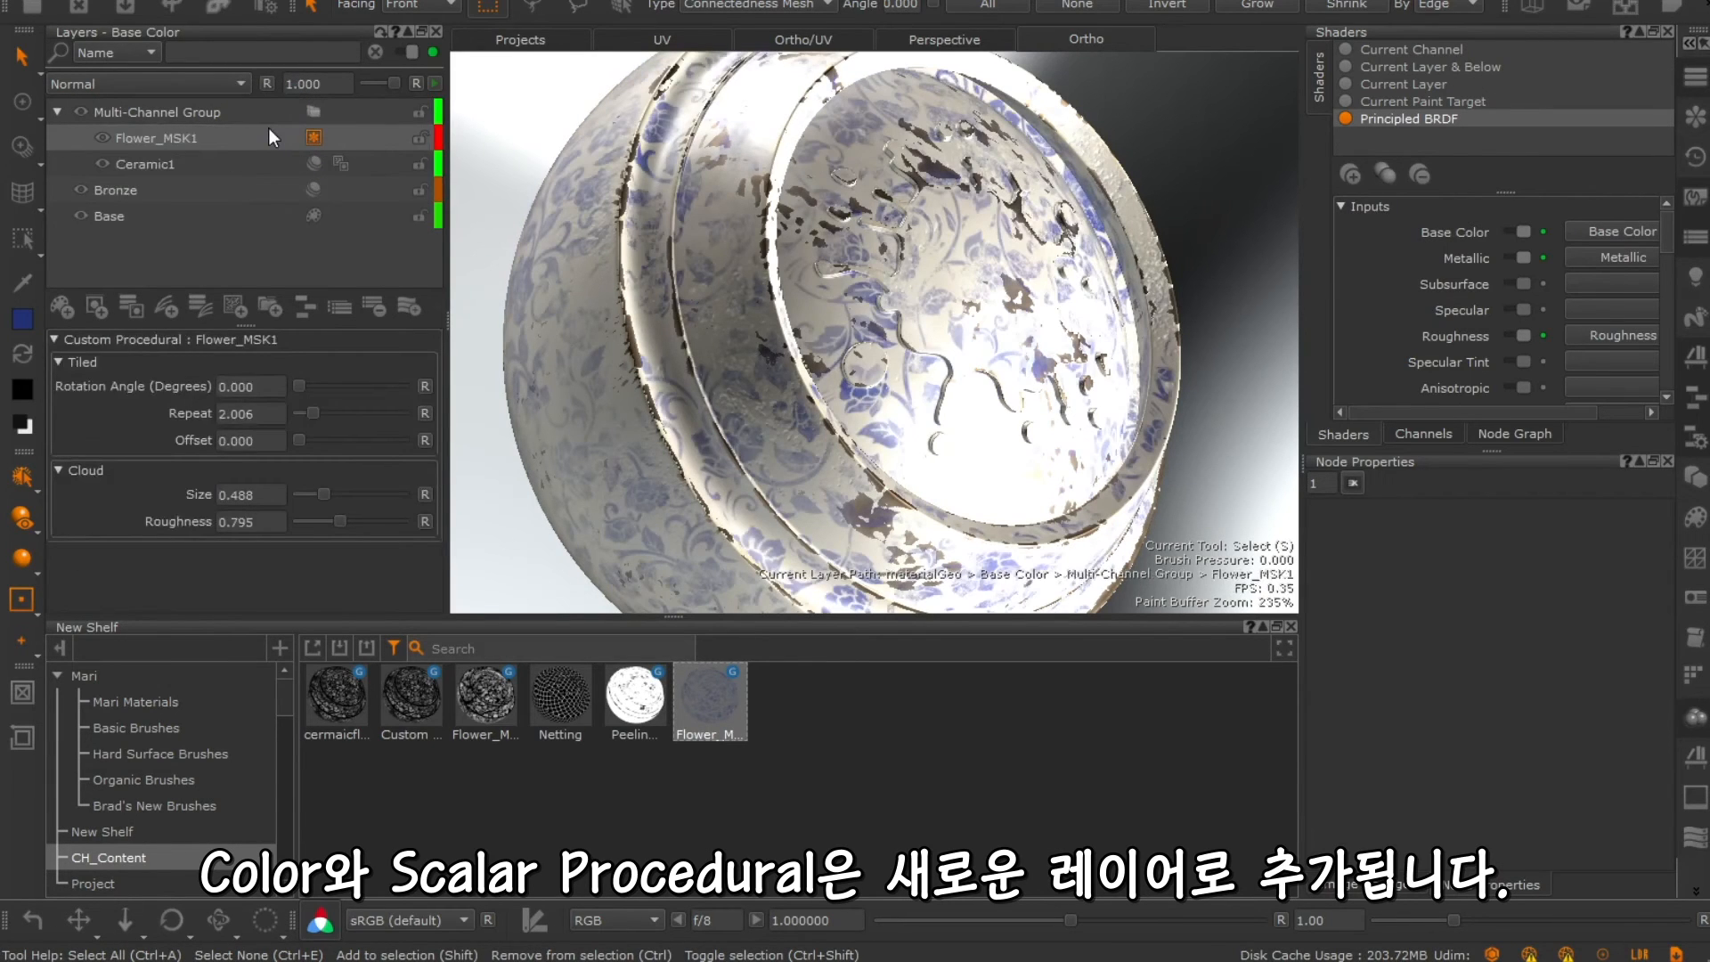
Set the Flower_MSK1 layer's tiling Repeat to 1.506 and Offset to 0.094, with Cloud Size 0.438 and Roughness 1.000.
left_click_drag(312, 413, 366, 426)
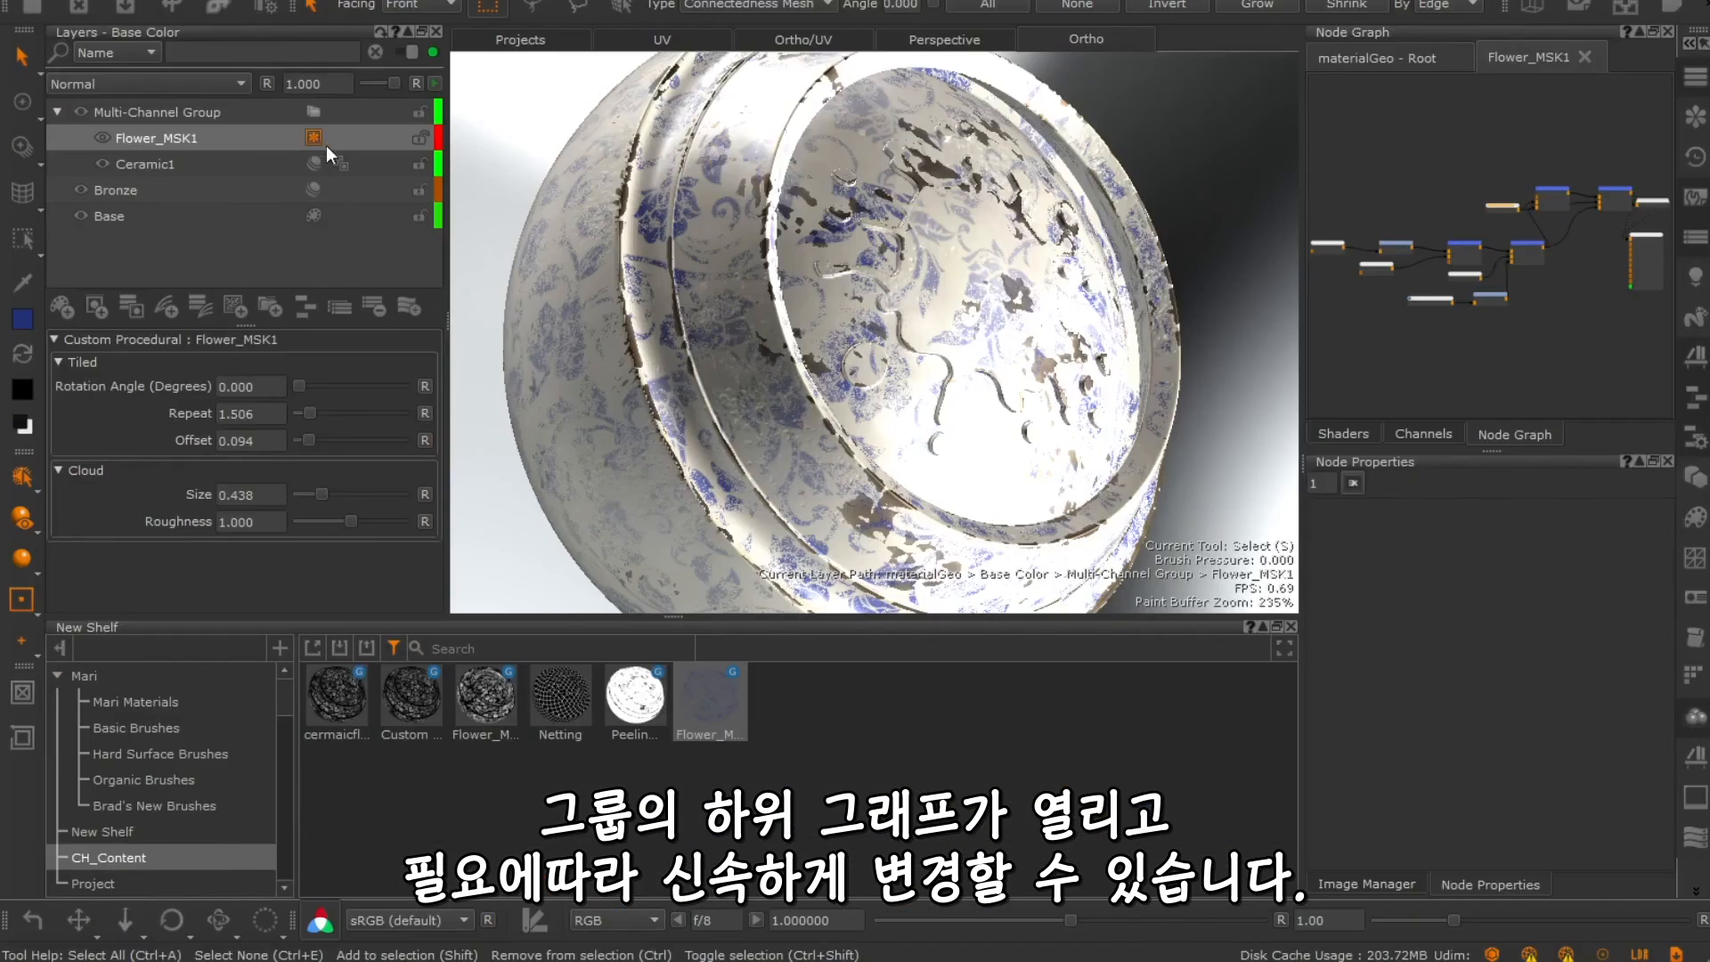
Open the node graph of the Peeling Paint mask on the Ceramic1 layer.
left_click(338, 162)
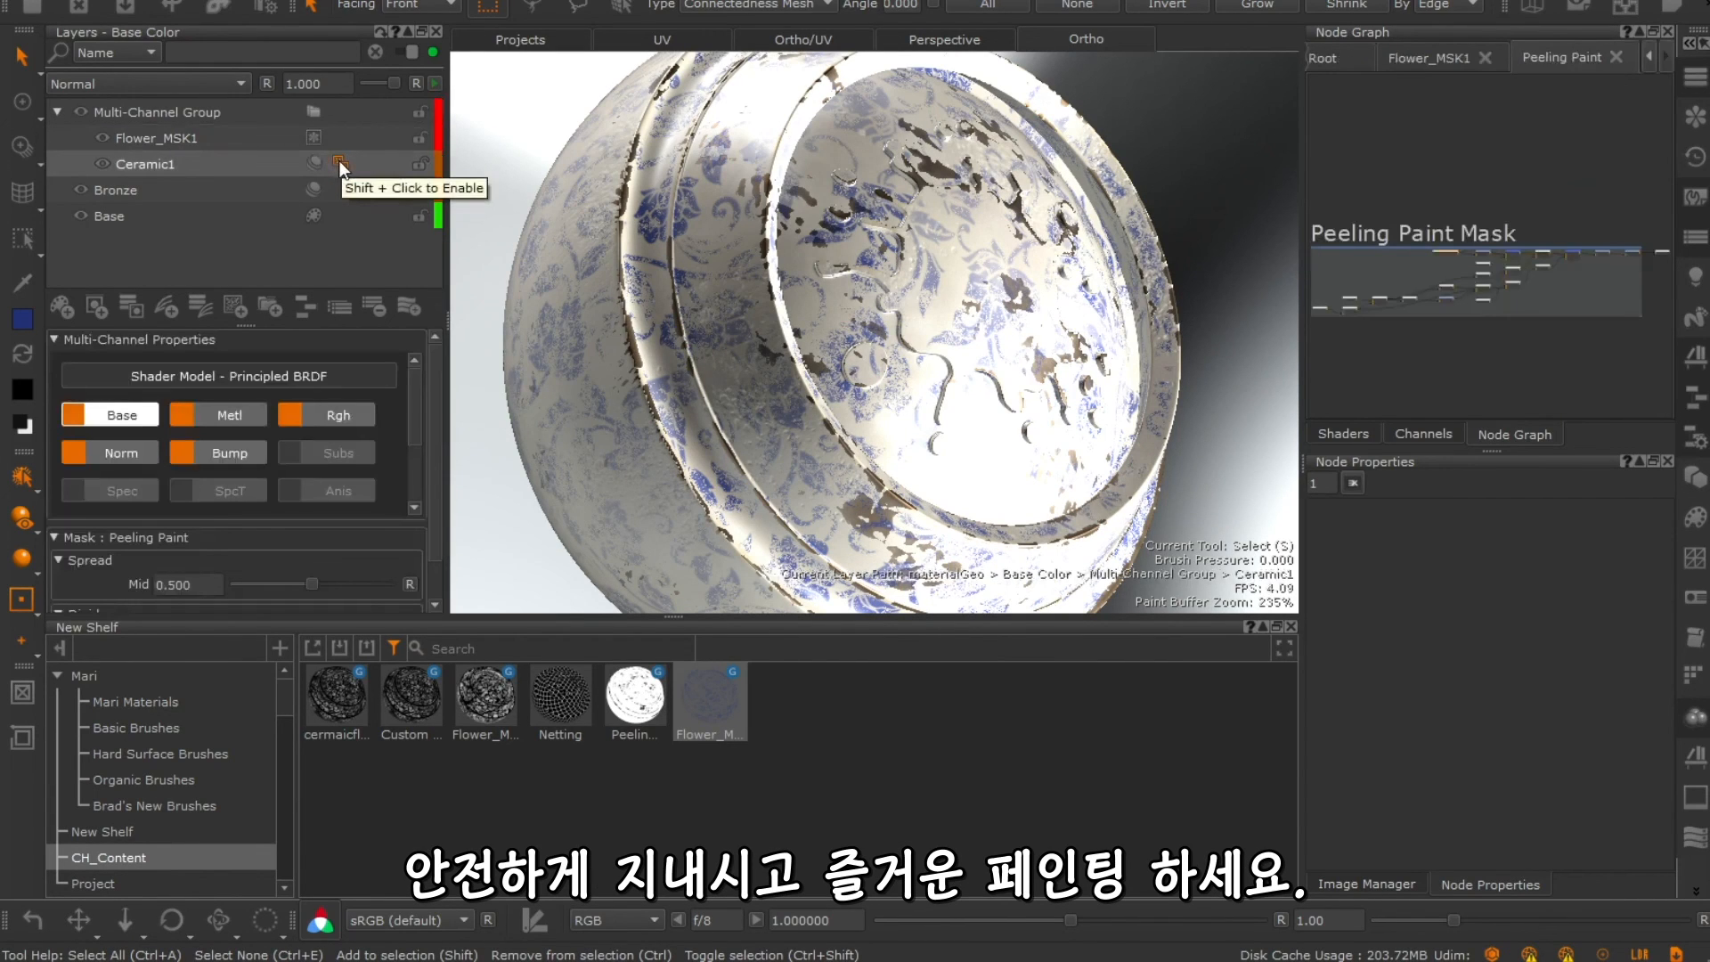